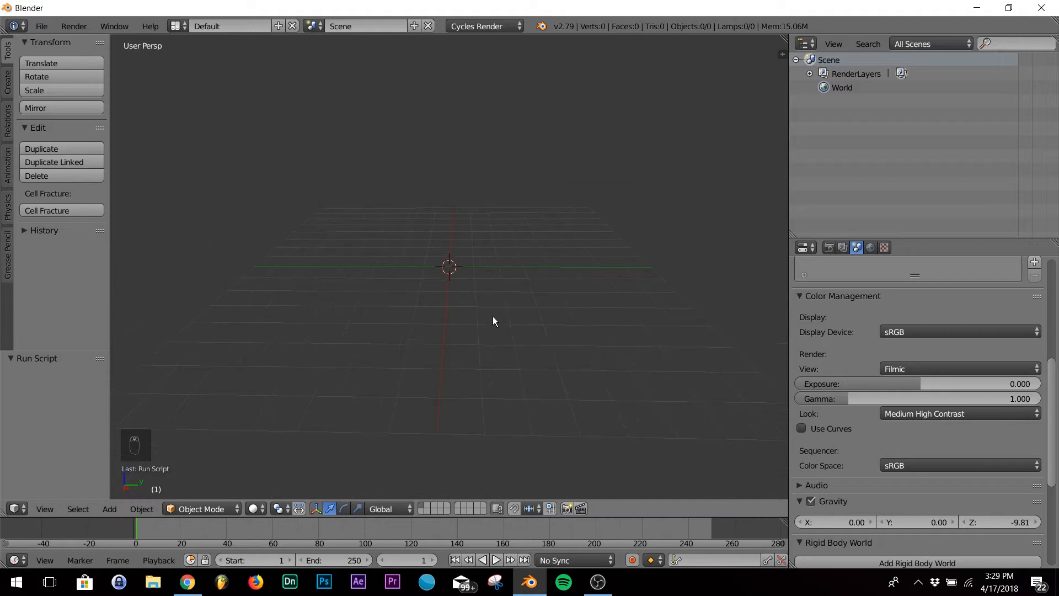
- Add an ico sphere with 2 subdivisions and size 1 at the scene's centre
key("shift+a")
mouse_move(494, 319)
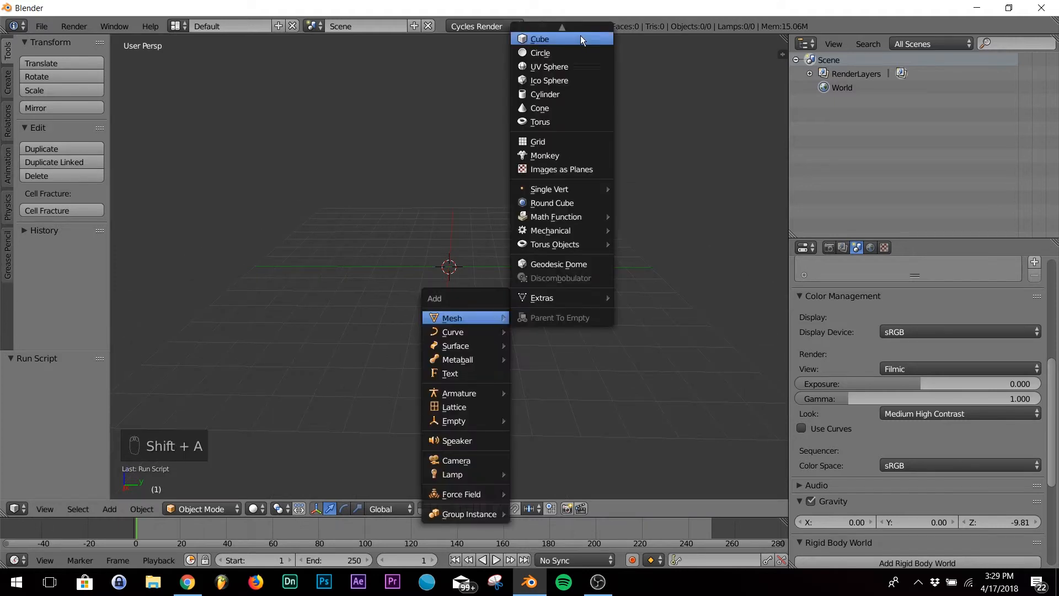
left_click(552, 86)
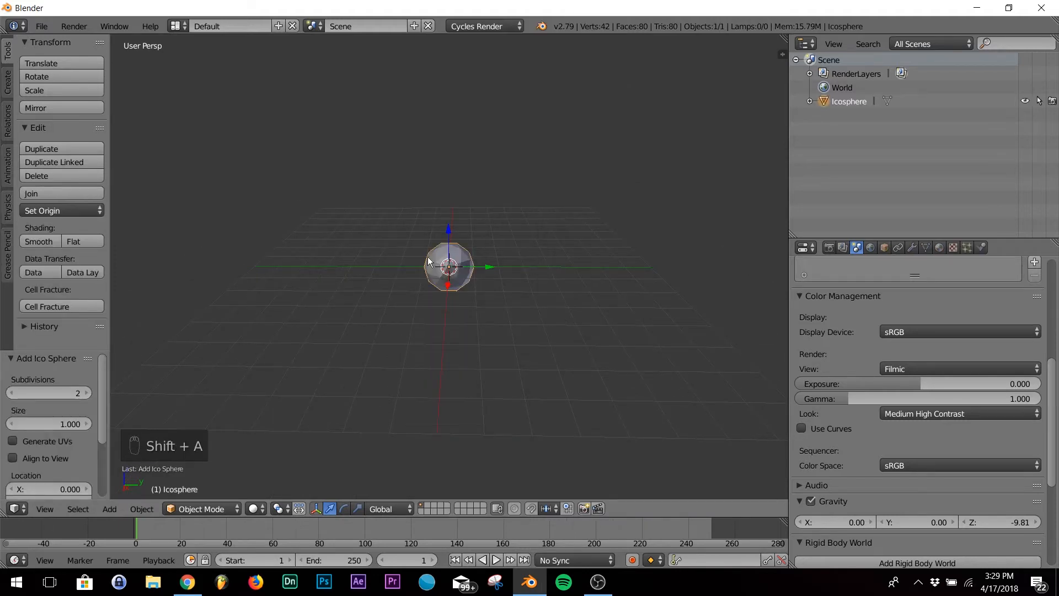
scroll(457, 243, "up", 5)
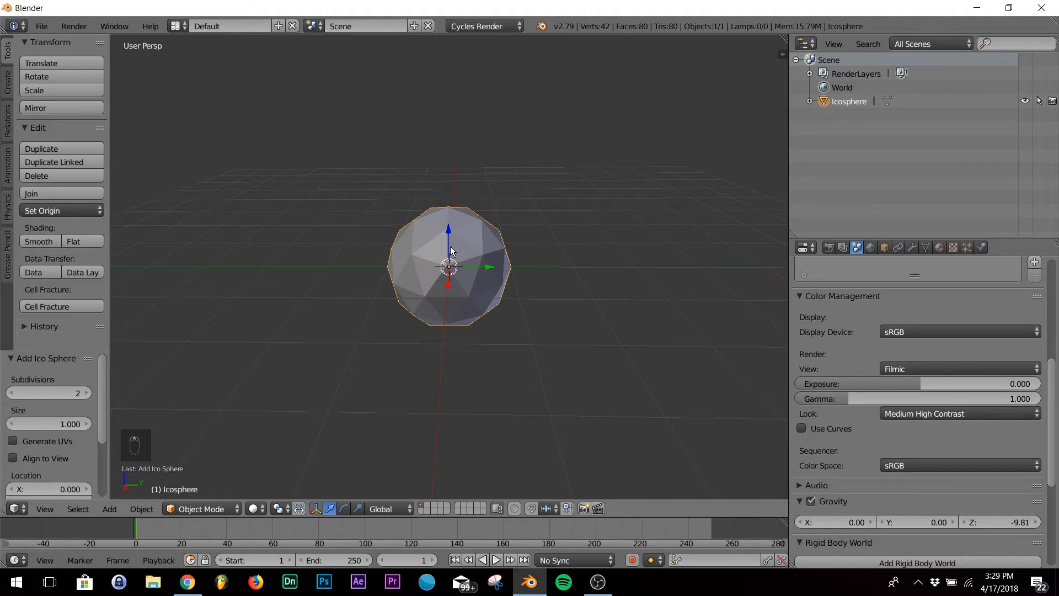
- Subdivide the whole ico sphere with Subdivide Smooth, using 4 cuts
key("Tab")
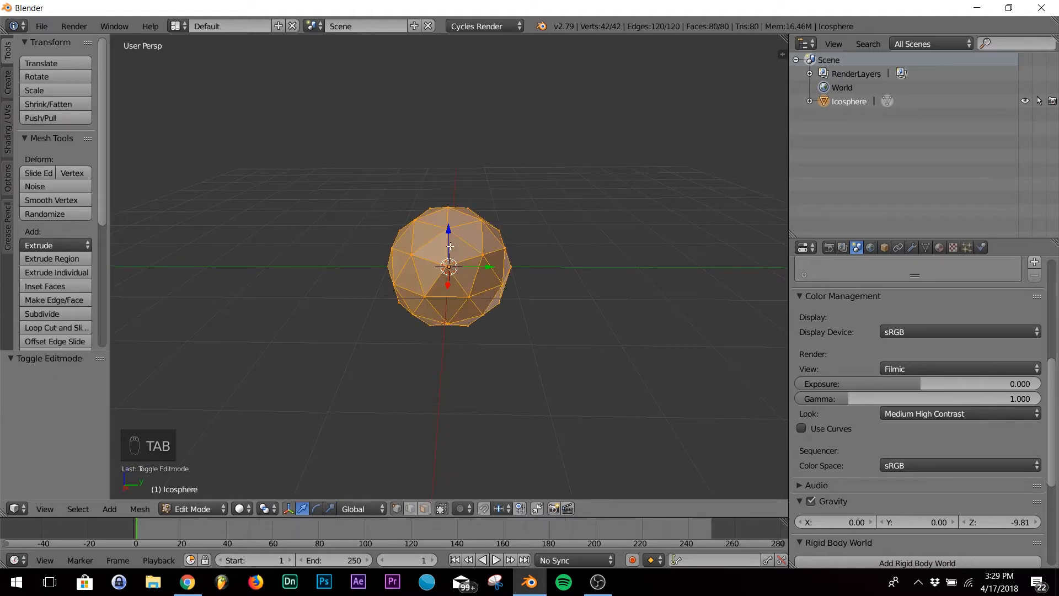
key("w")
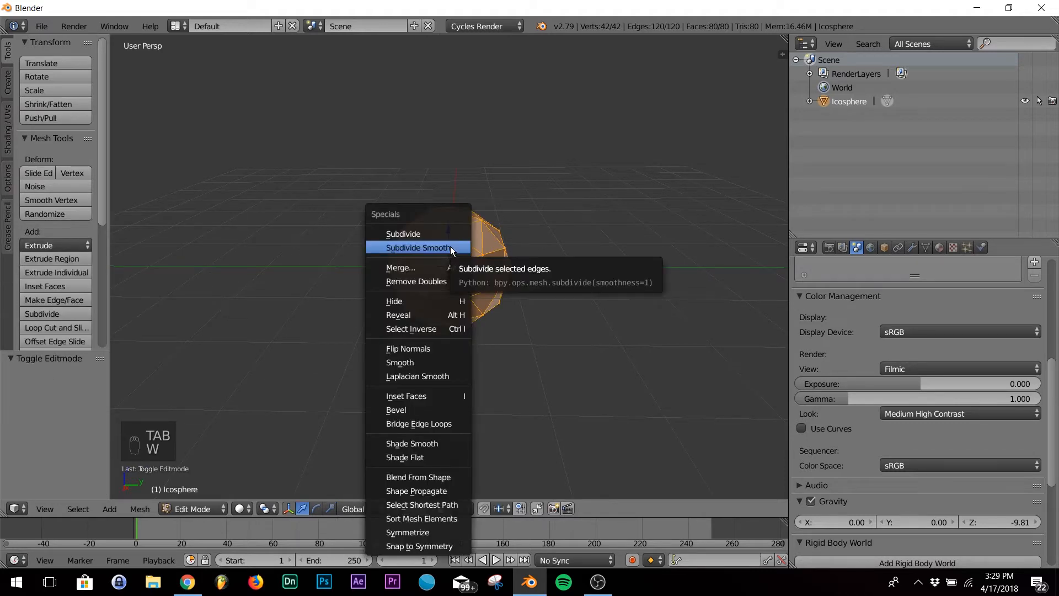
left_click(450, 246)
left_click(86, 393)
left_click(85, 393)
left_click(86, 393)
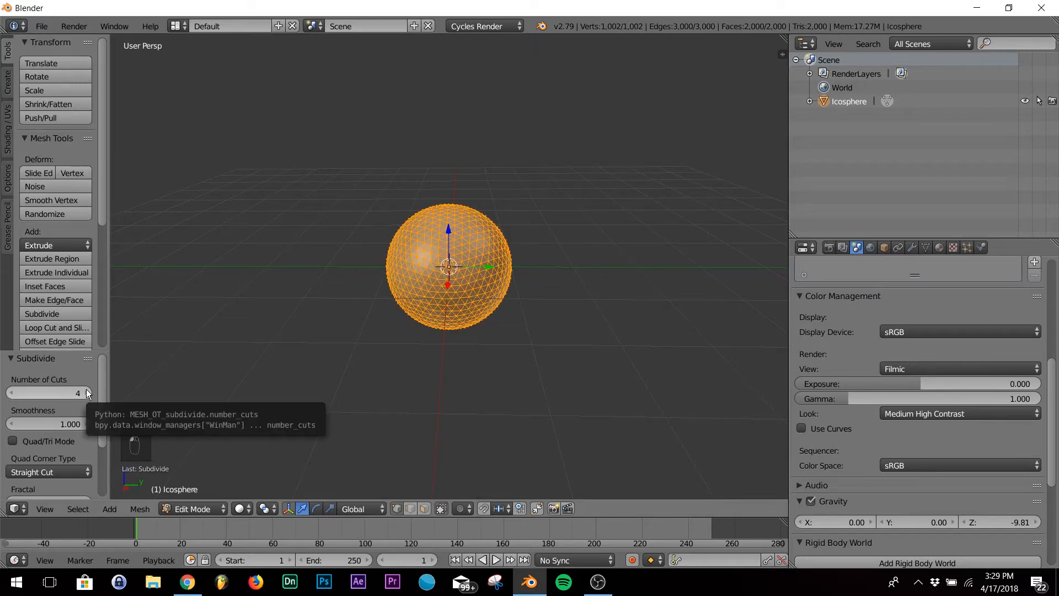
key("Tab")
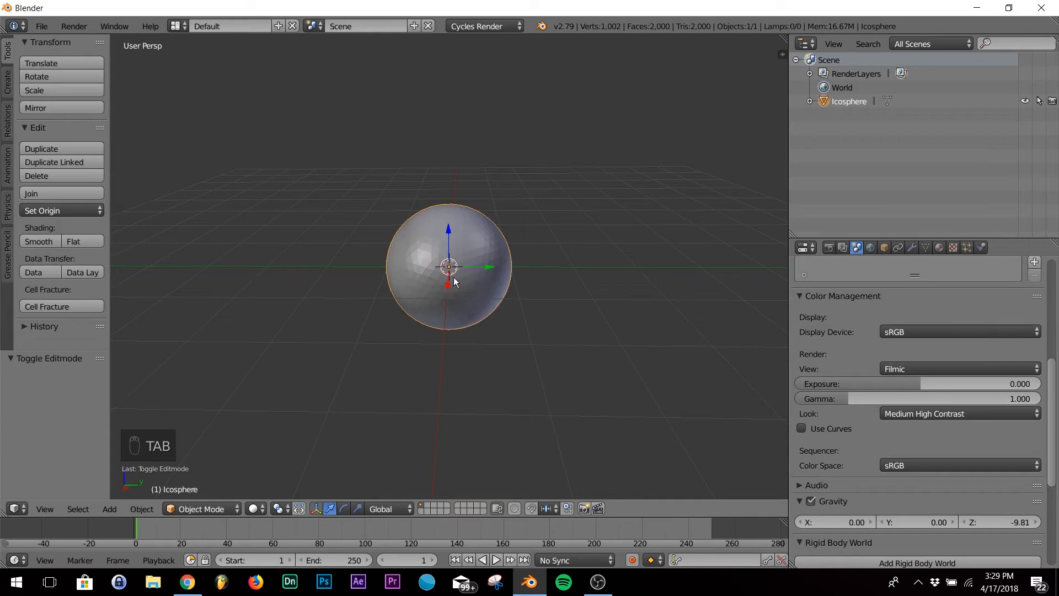
- Deselect the sphere's mesh, switch to face selection, and enable proportional editing with Random falloff
key("Tab")
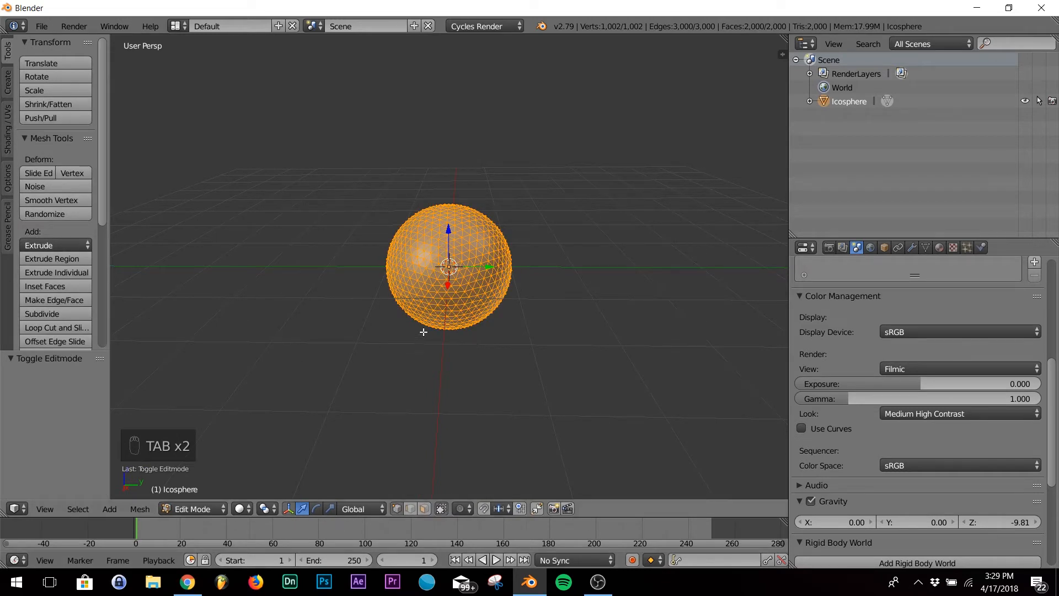
key("a")
key("a")
key("a")
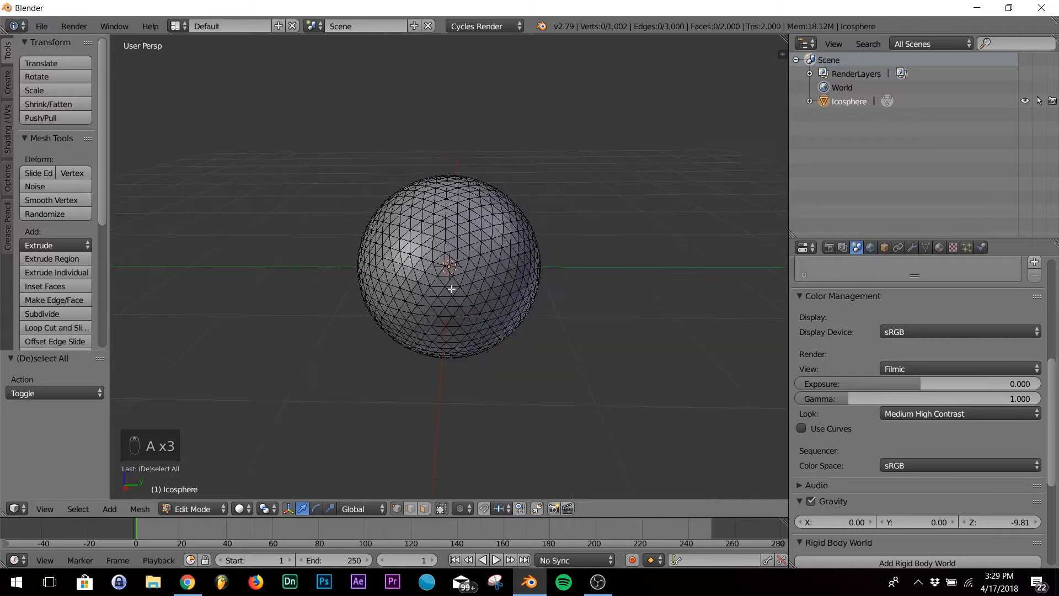
left_click(423, 509)
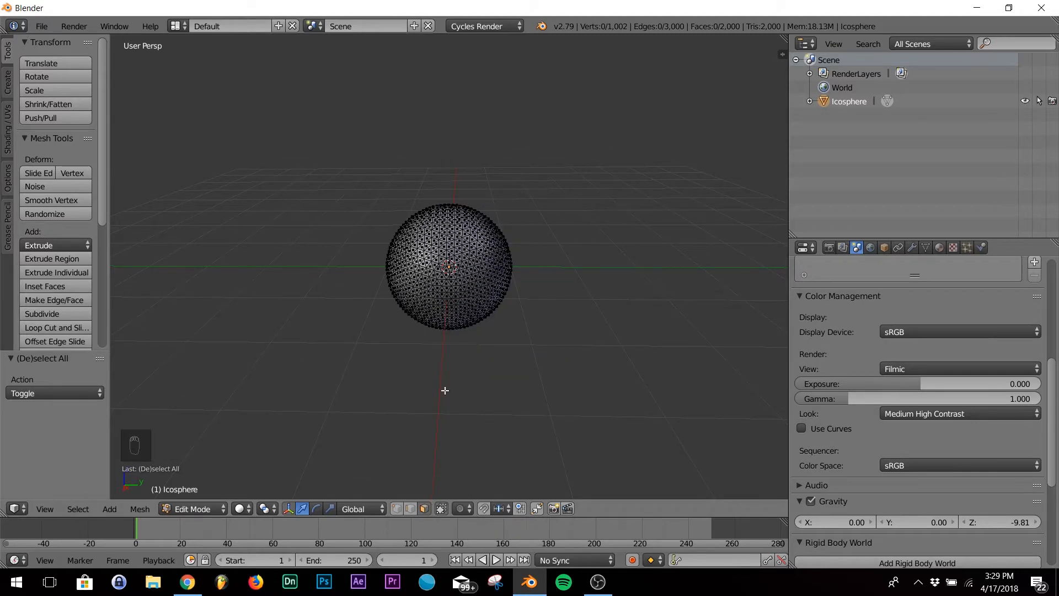
left_click(461, 509)
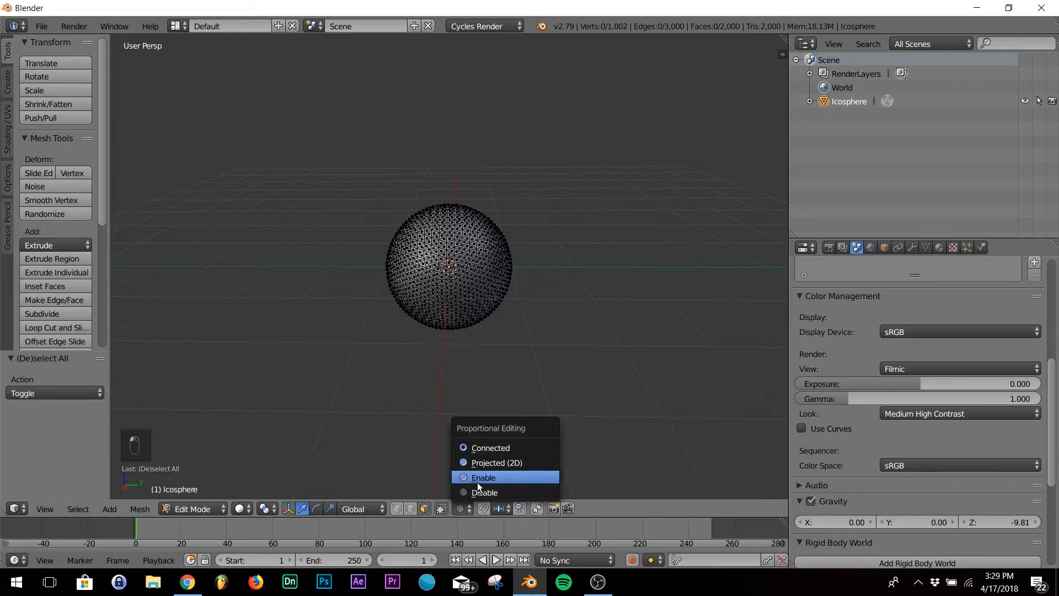
left_click(478, 479)
left_click(481, 507)
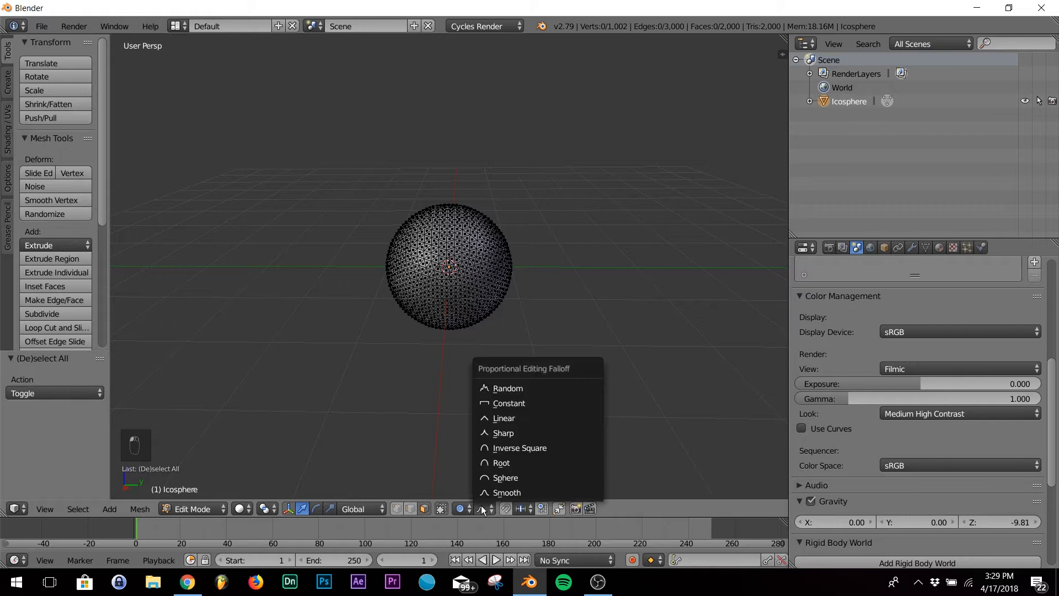
left_click(519, 389)
- Pull a face at the sphere's underside about 2.4 units down along Z, with a proportional size of about 1.3, to form jagged spikes
middle_click_drag(492, 317, 484, 185)
scroll(470, 284, "up", 4)
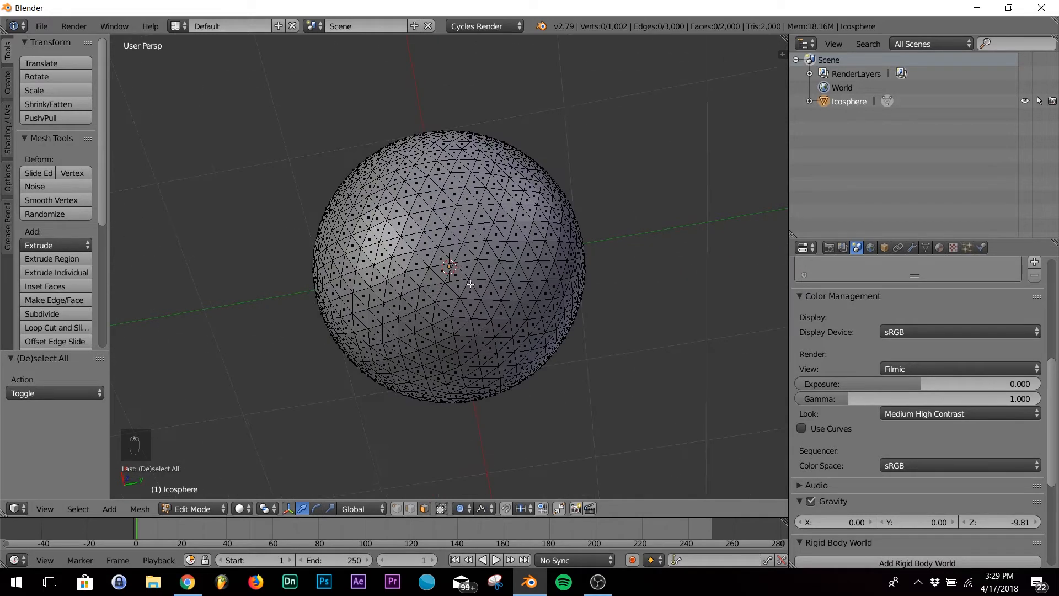
right_click(442, 273)
mouse_move(441, 272)
middle_mouse_down()
mouse_move(466, 253)
mouse_move(475, 309)
mouse_move(450, 270)
middle_mouse_up()
scroll(476, 316, "down", 4)
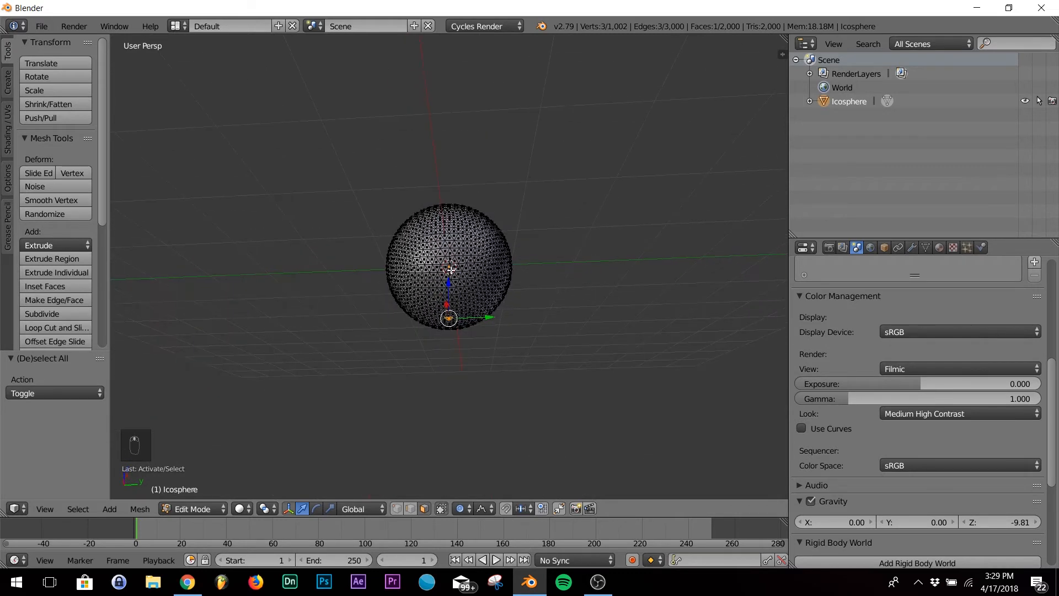
key("g")
key("z")
scroll(439, 319, "down", 3)
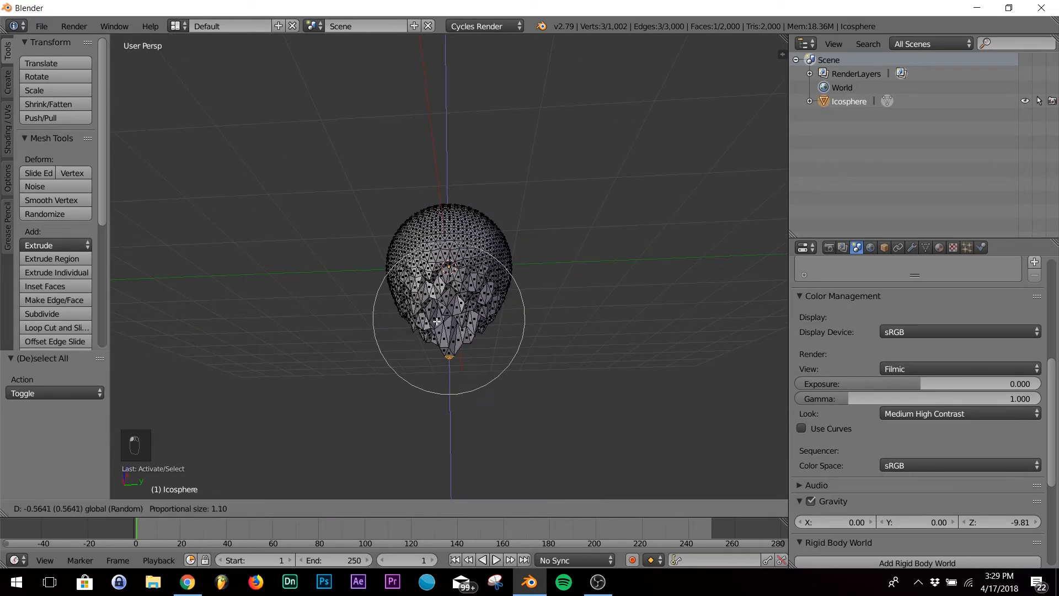
scroll(437, 322, "up", 5)
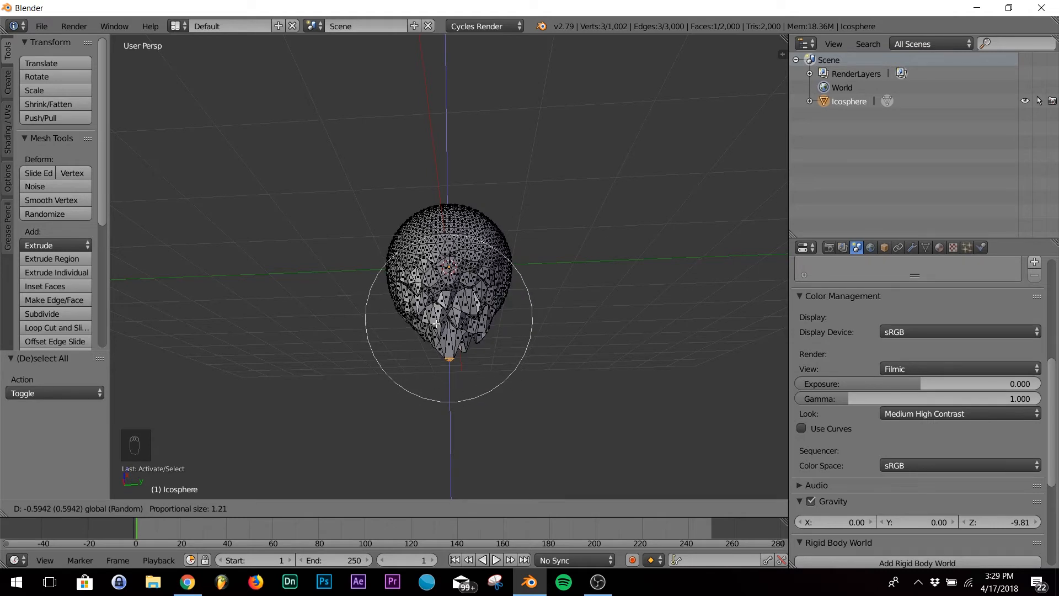
scroll(439, 337, "down", 2)
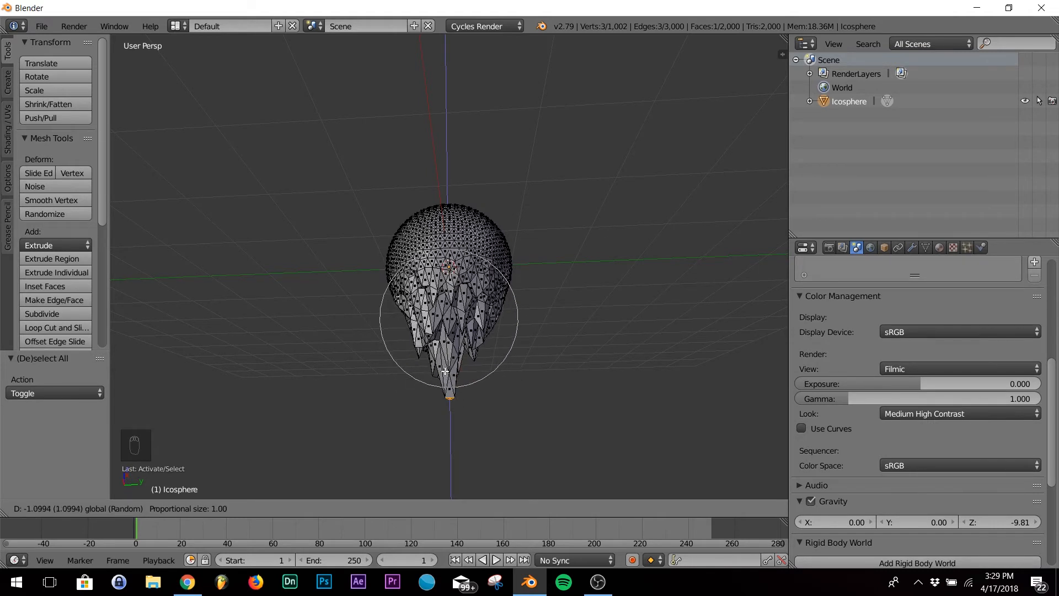
scroll(445, 381, "down", 3)
scroll(454, 418, "up", 2)
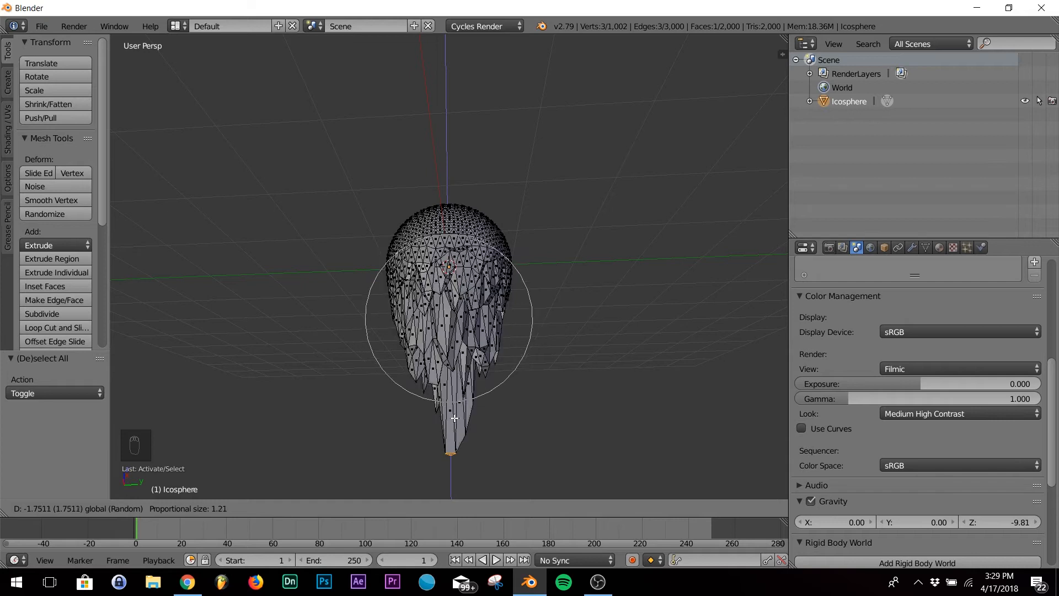
scroll(455, 425, "down", 2)
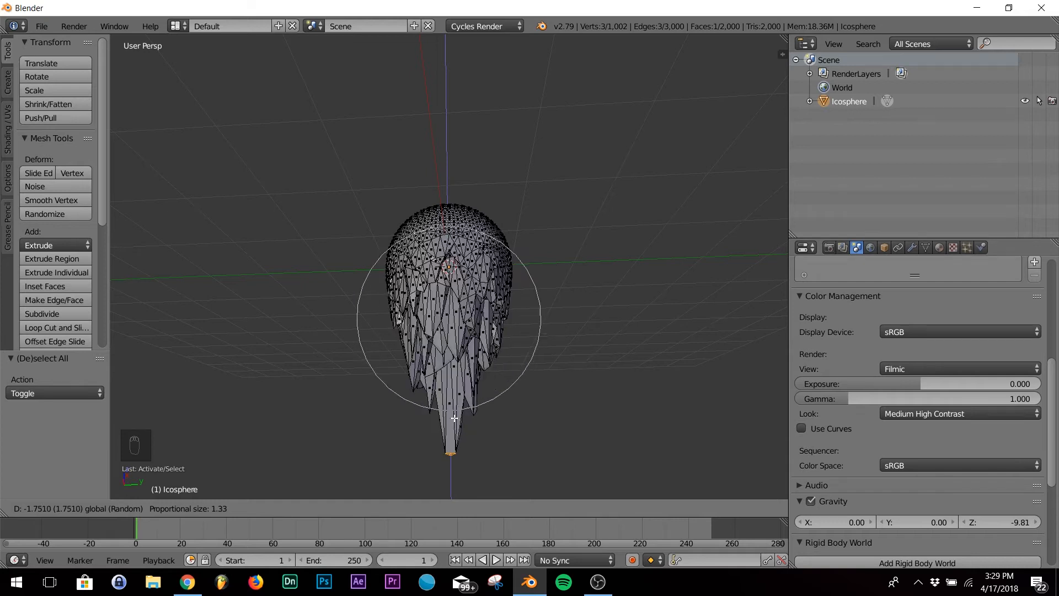
left_click(465, 479)
middle_click_drag(544, 339, 542, 378)
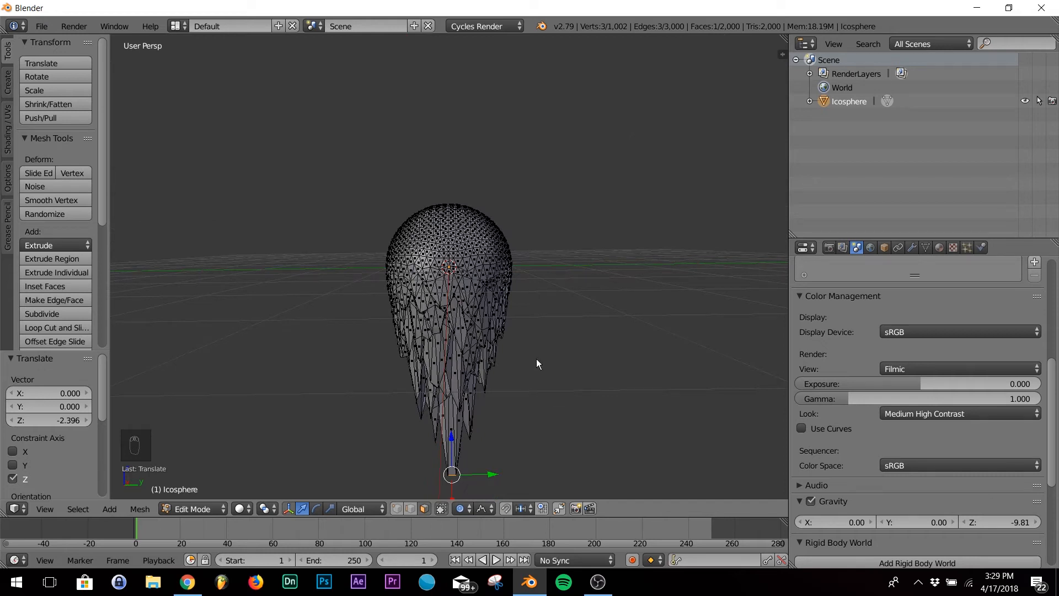
- Add a Subdivision Surface modifier to the spiked sphere in Object Mode and set its render subdivisions to 4
key("Tab")
middle_click_drag(519, 316, 505, 283)
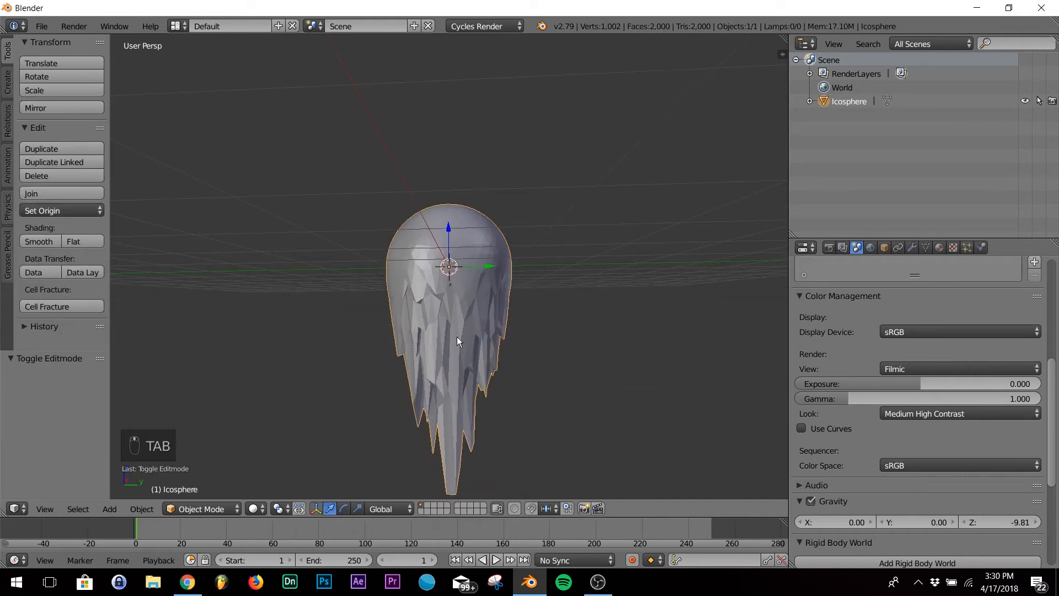
left_click(912, 247)
left_click(892, 292)
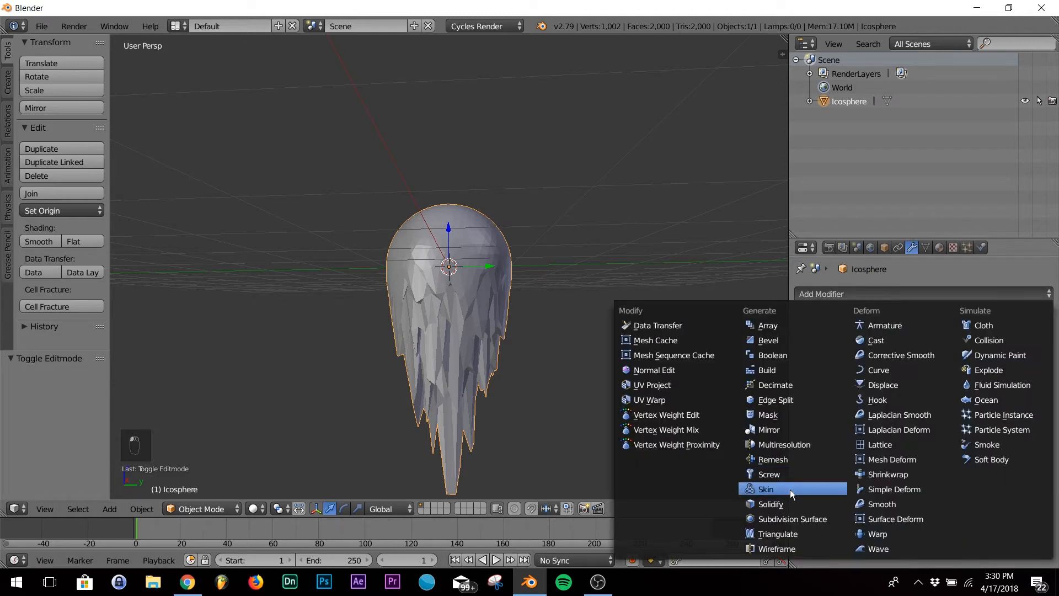
left_click(793, 519)
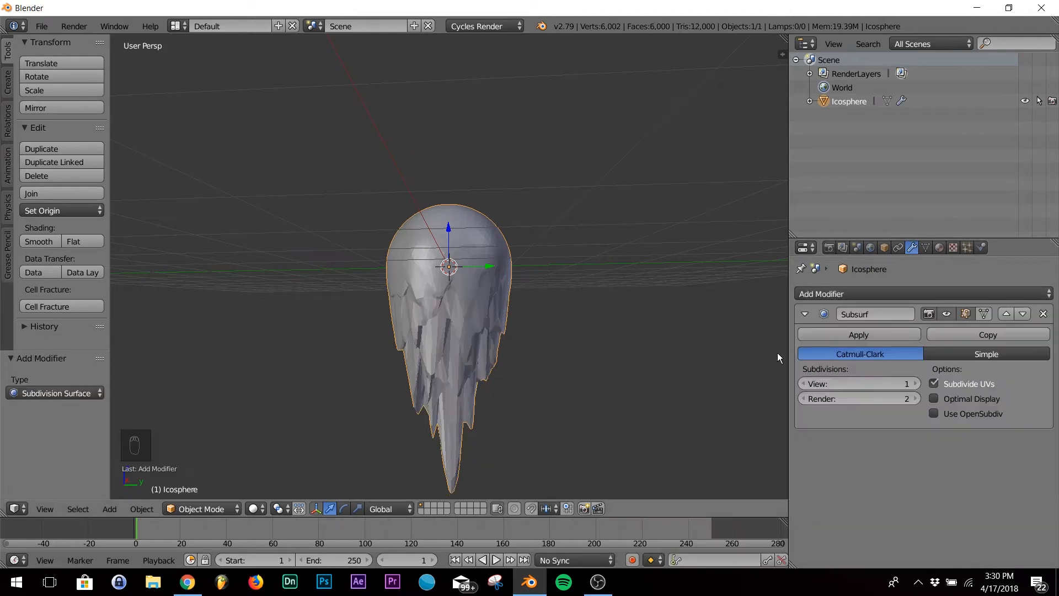
left_click(881, 400)
type("4")
key("Return")
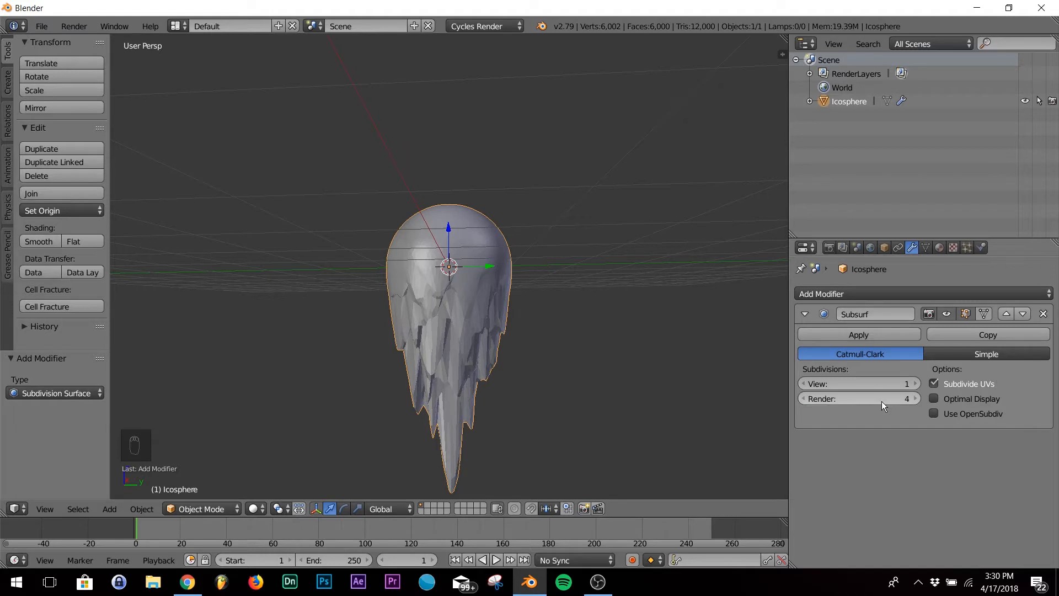
- Add a second ico sphere around the spiked one and scale it up by about 1.24
mouse_move(564, 359)
middle_mouse_down()
mouse_move(512, 352)
mouse_move(503, 291)
mouse_move(541, 169)
mouse_move(537, 377)
mouse_move(522, 306)
mouse_move(509, 299)
middle_mouse_up()
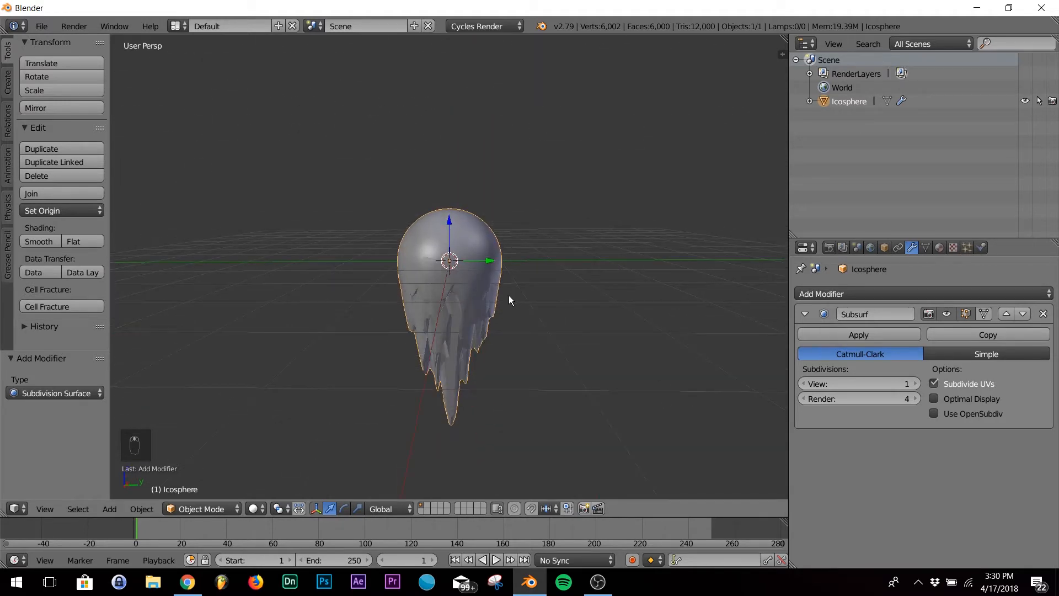
scroll(508, 299, "up", 1)
key("shift+a")
mouse_move(509, 299)
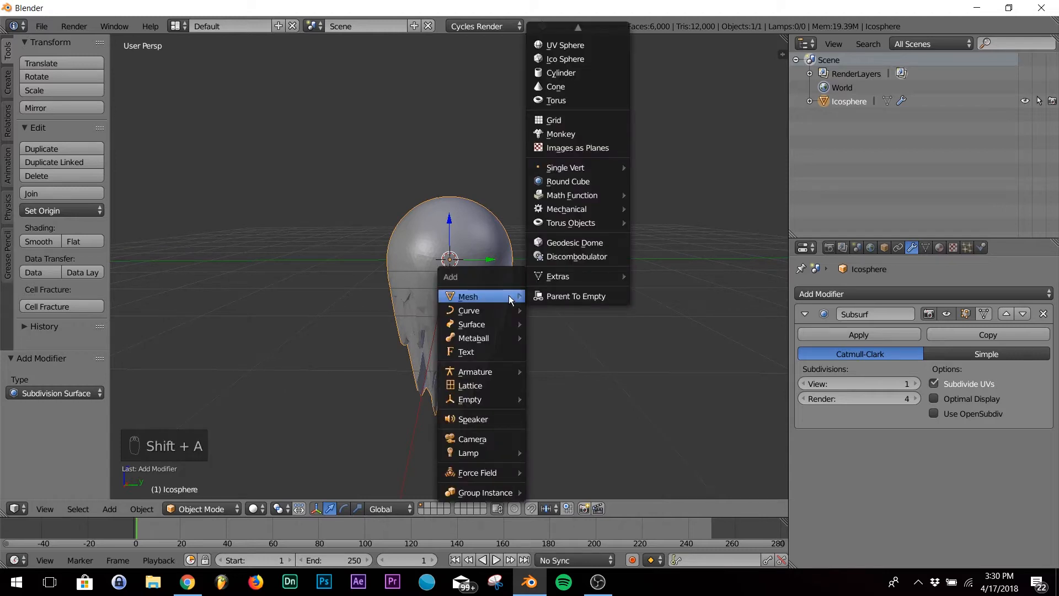
left_click(567, 58)
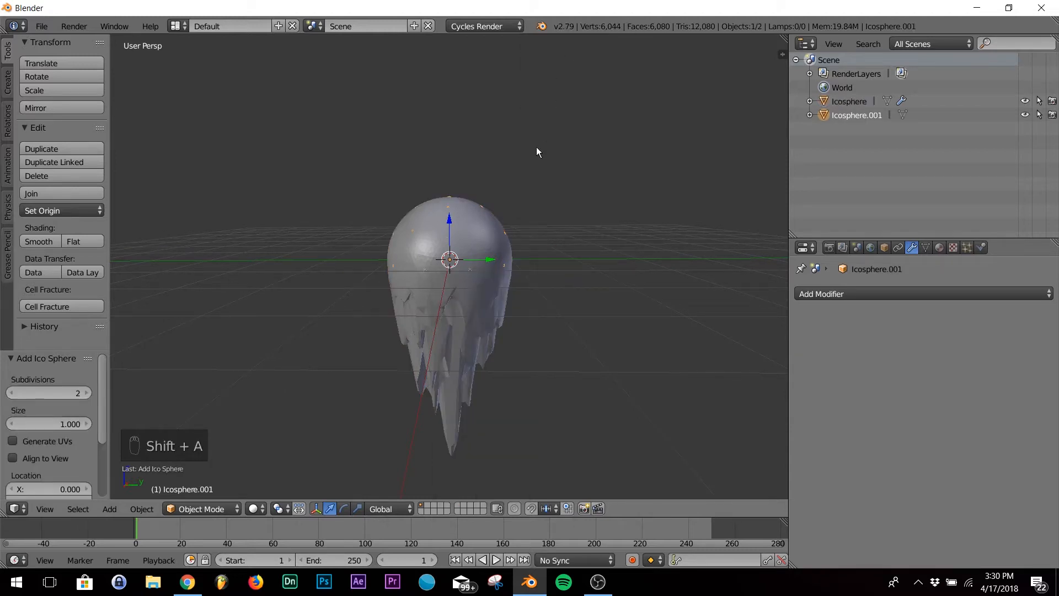
key("s")
left_click(519, 250)
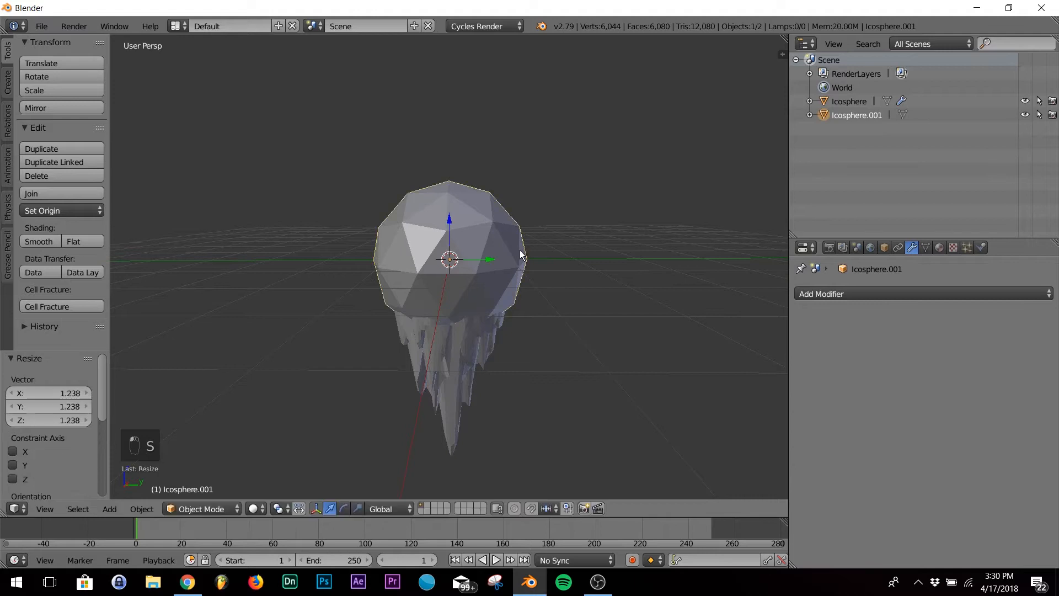
- Subdivide the outer ico sphere's whole mesh with one smooth cut, then return to Object Mode
key("Tab")
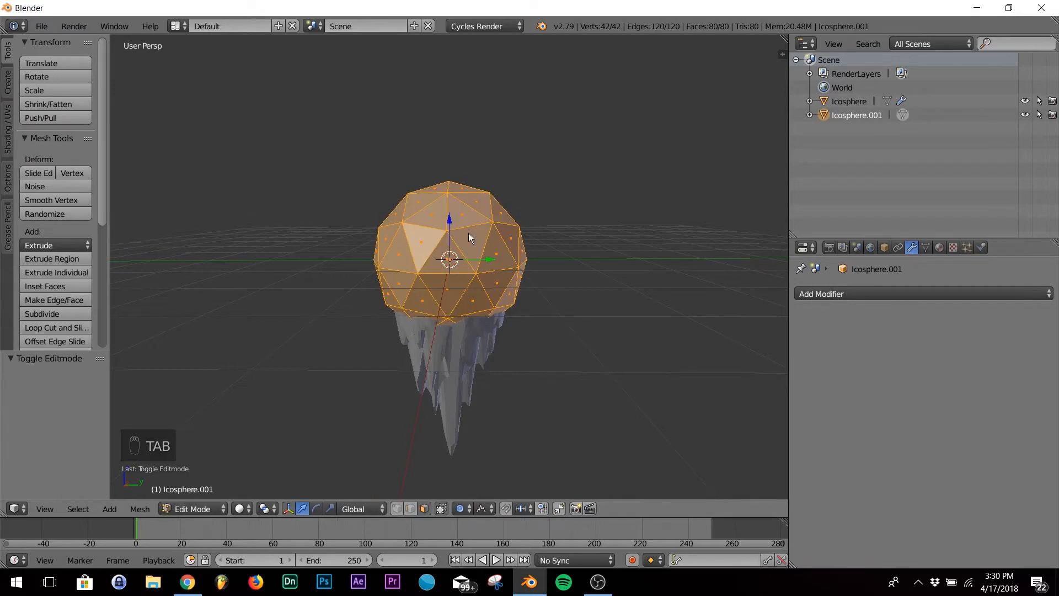
key("w")
left_click(468, 232)
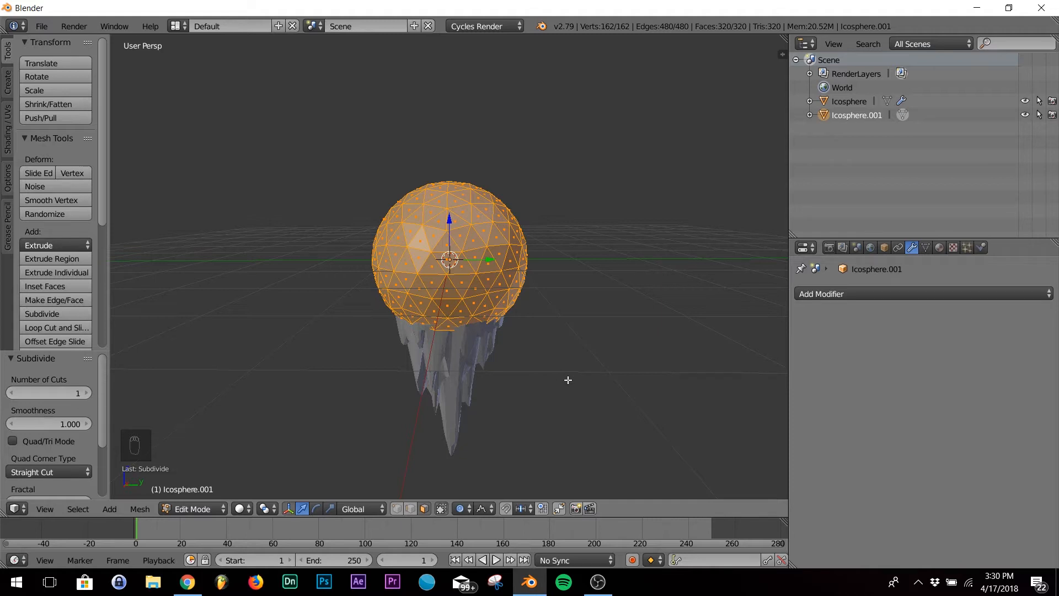
key("Tab")
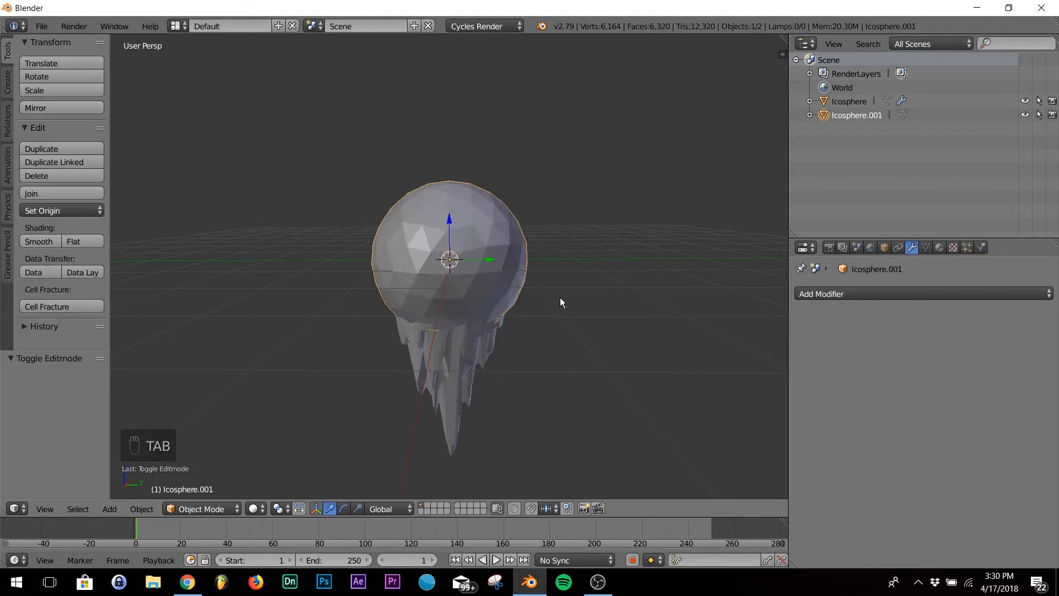
left_click(855, 295)
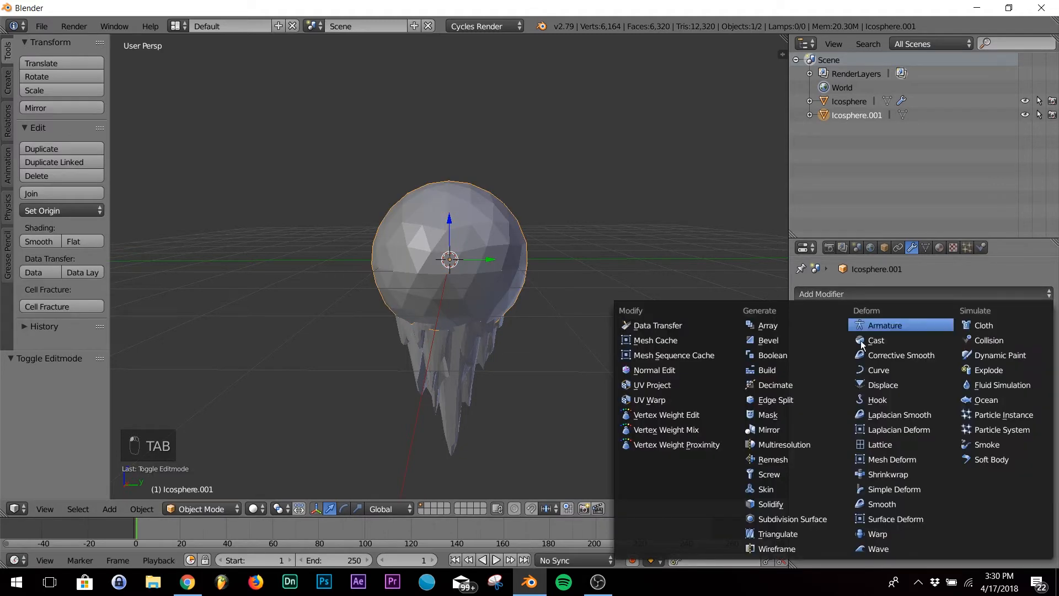
left_click(820, 519)
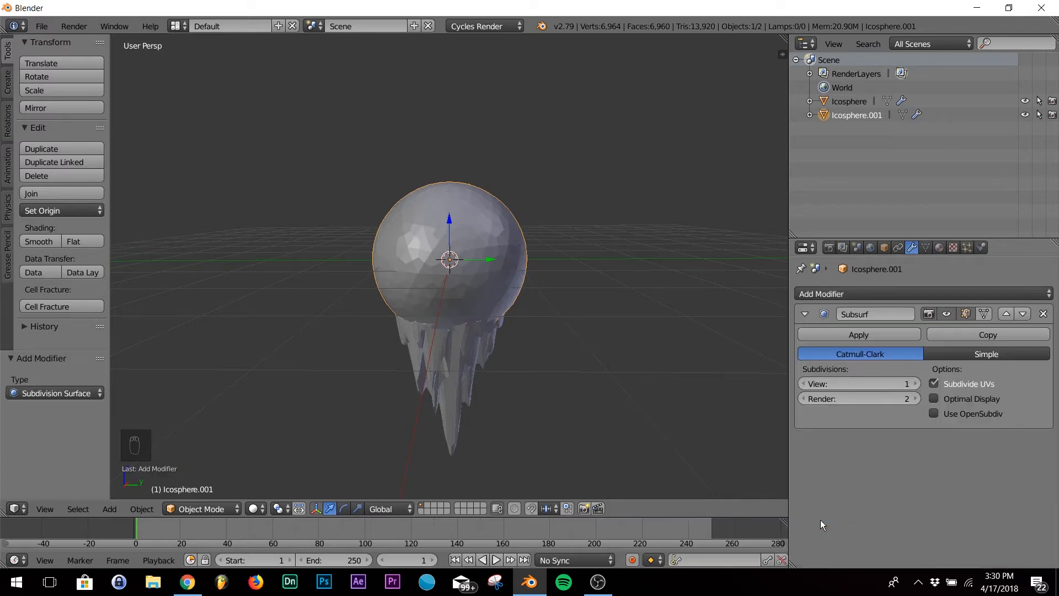
left_click(1043, 313)
- Add a Wireframe modifier to the outer ico sphere
left_click(891, 293)
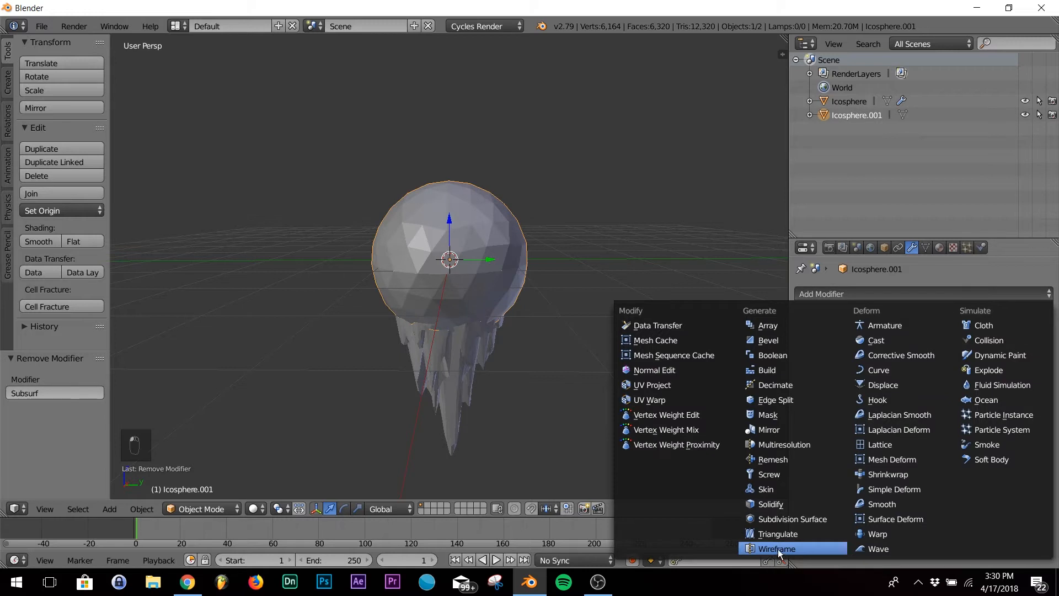
left_click(778, 548)
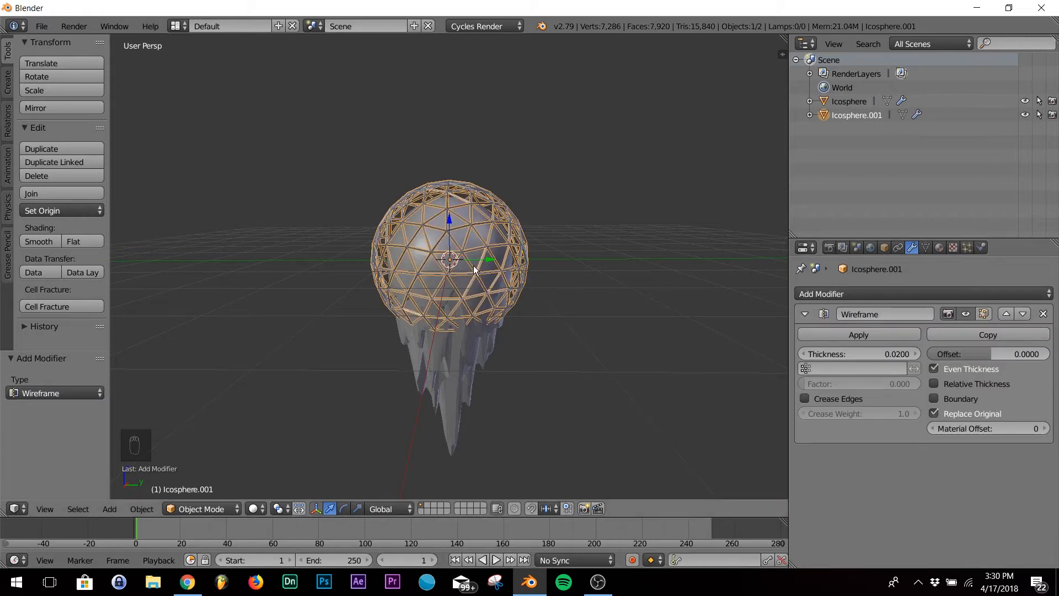
- Set the Wireframe modifier's thickness to 0.0259 and lower the wireframe sphere by about 0.119 along Z
mouse_move(869, 351)
left_mouse_down()
mouse_move(882, 351)
mouse_move(871, 351)
left_mouse_up()
middle_click_drag(539, 312, 536, 293)
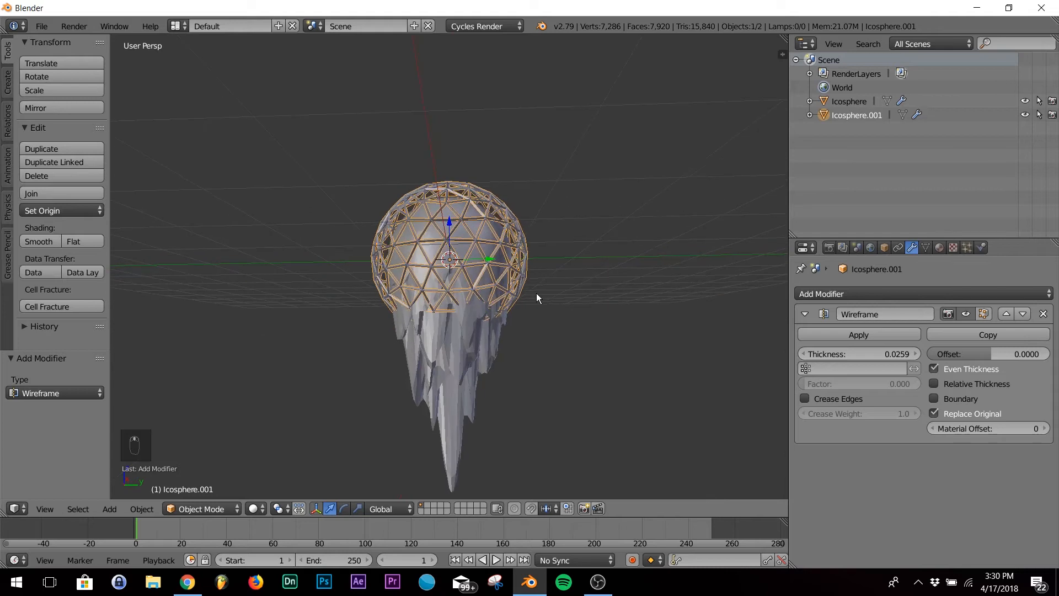
left_click_drag(450, 221, 453, 232)
middle_click_drag(529, 287, 528, 317)
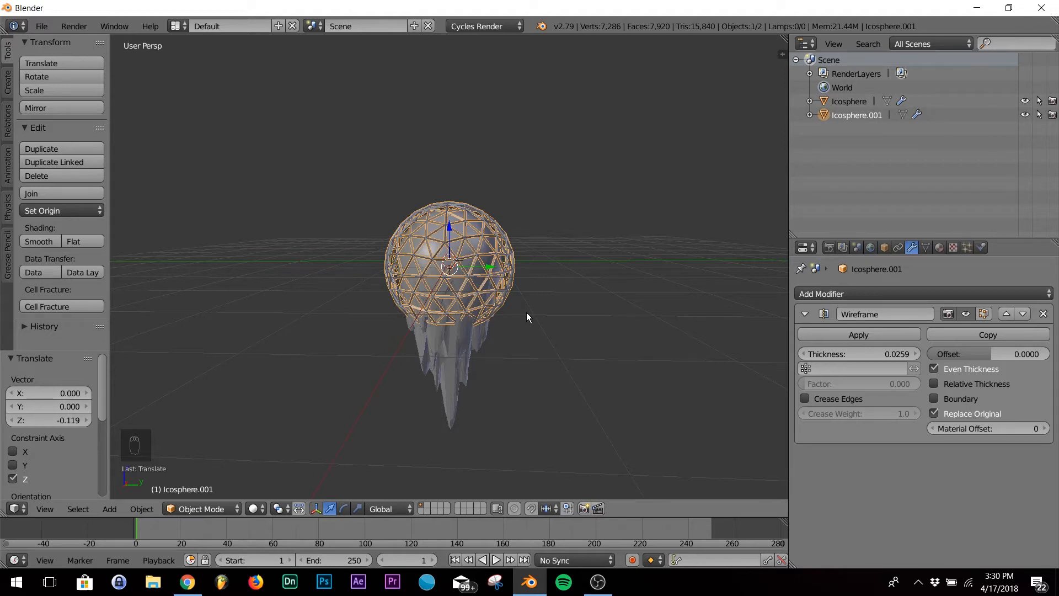
- Add a camera, align it to the current view, and move it down until the whole spiked object fits its frame
key("shift+a")
mouse_move(520, 311)
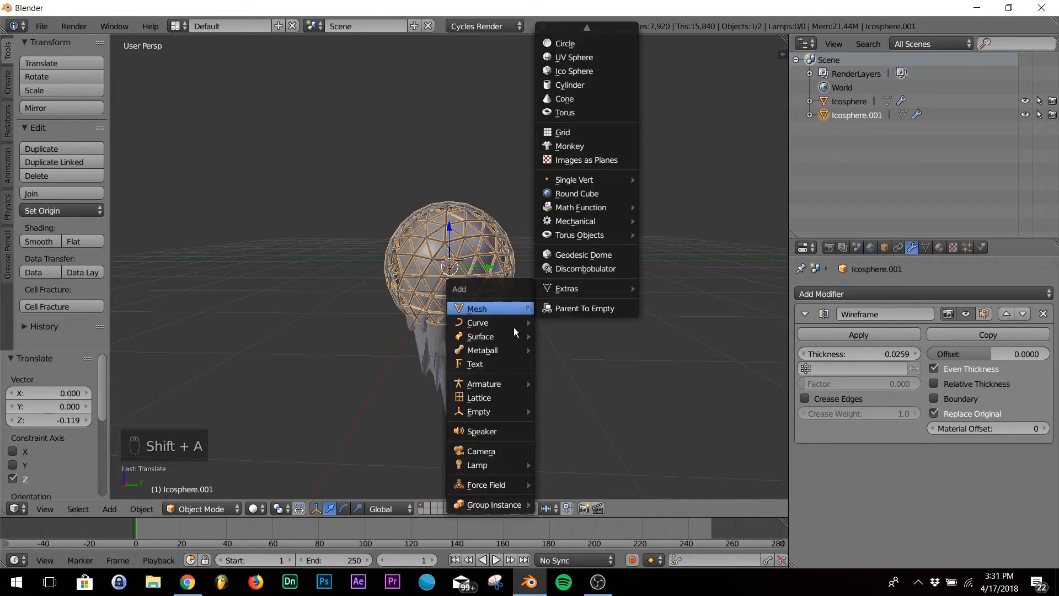
left_click(492, 451)
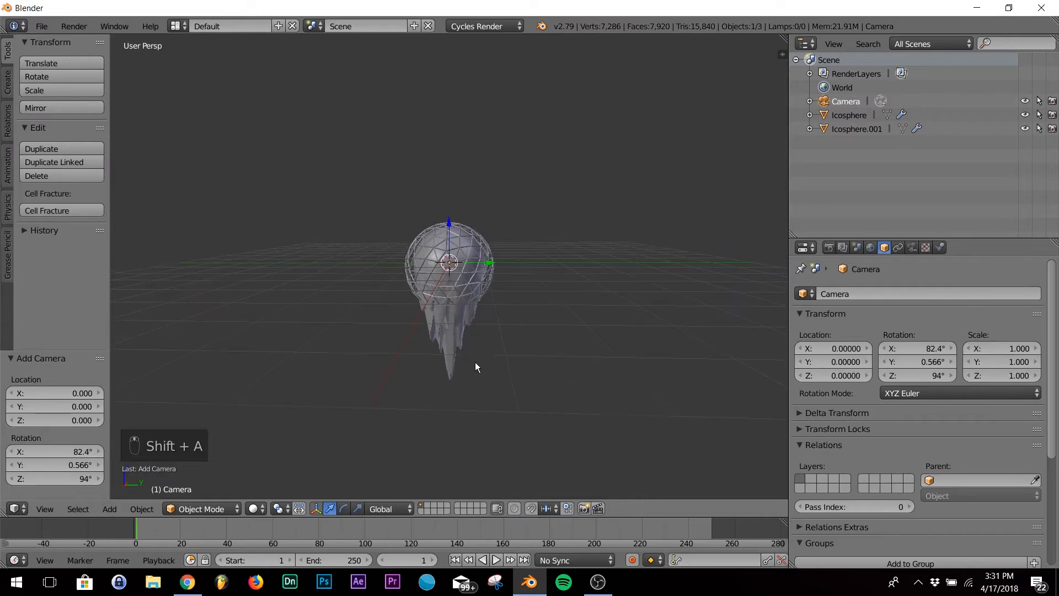
key("ctrl+alt+KP_0")
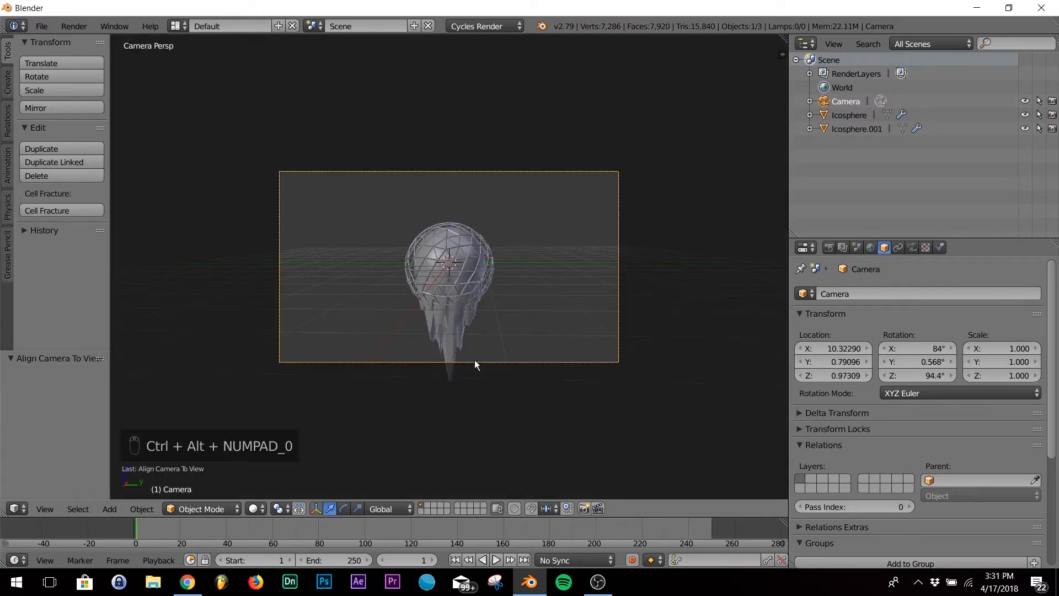
key("g")
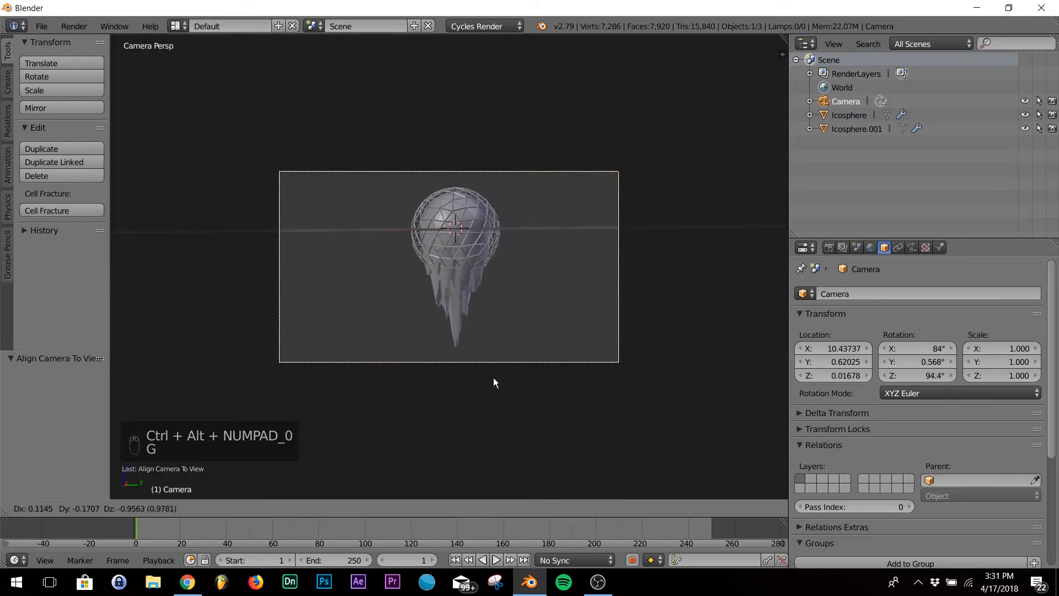
left_click(495, 378)
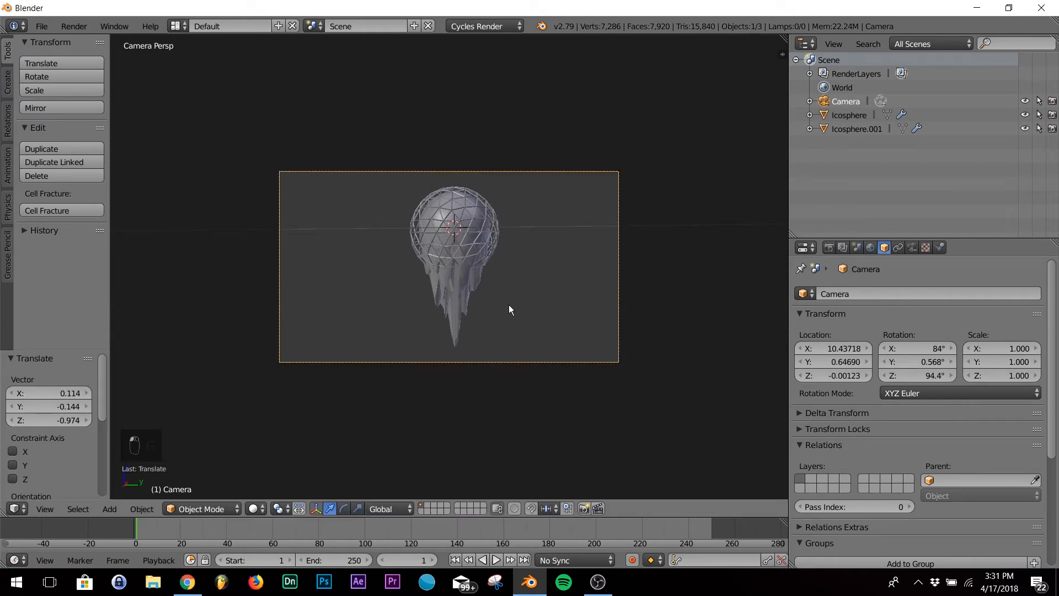
- Add a third ico sphere and scale it up by about 11.86 so it encloses the object and the camera
key("shift+a")
mouse_move(499, 161)
left_click(577, 219)
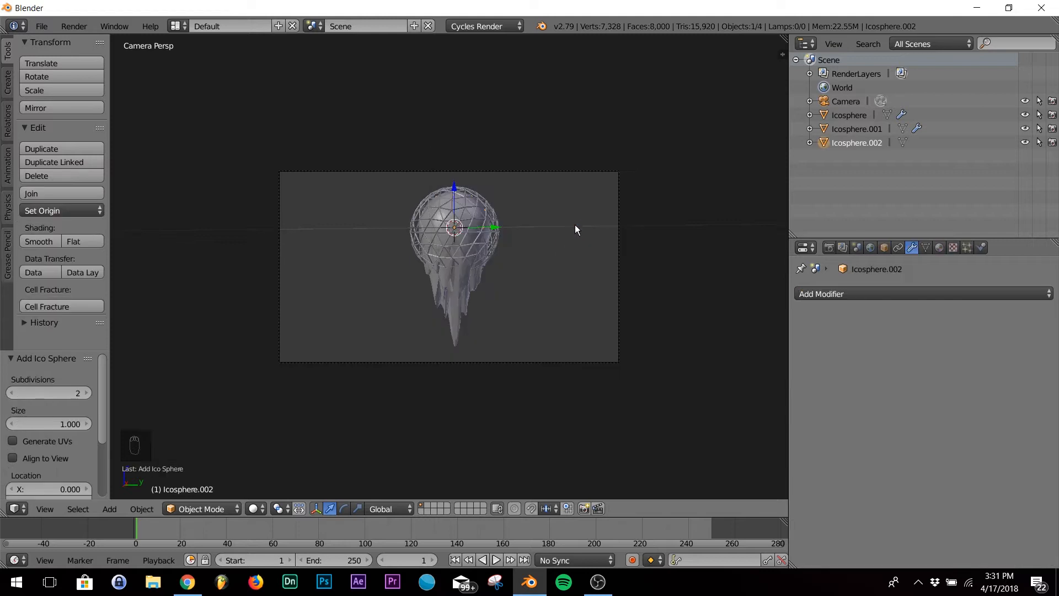
key("s")
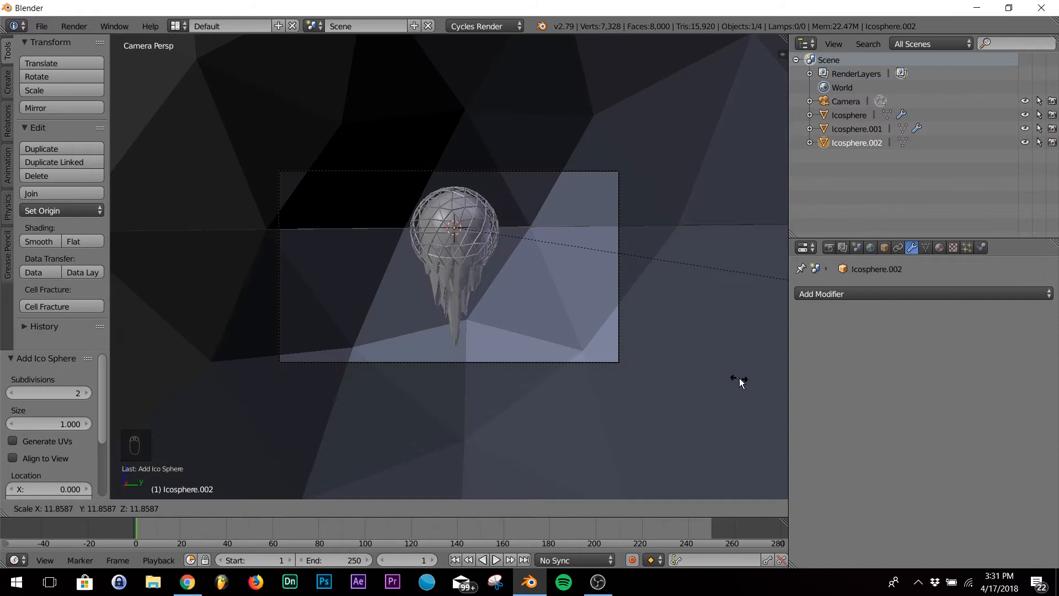
left_click(740, 383)
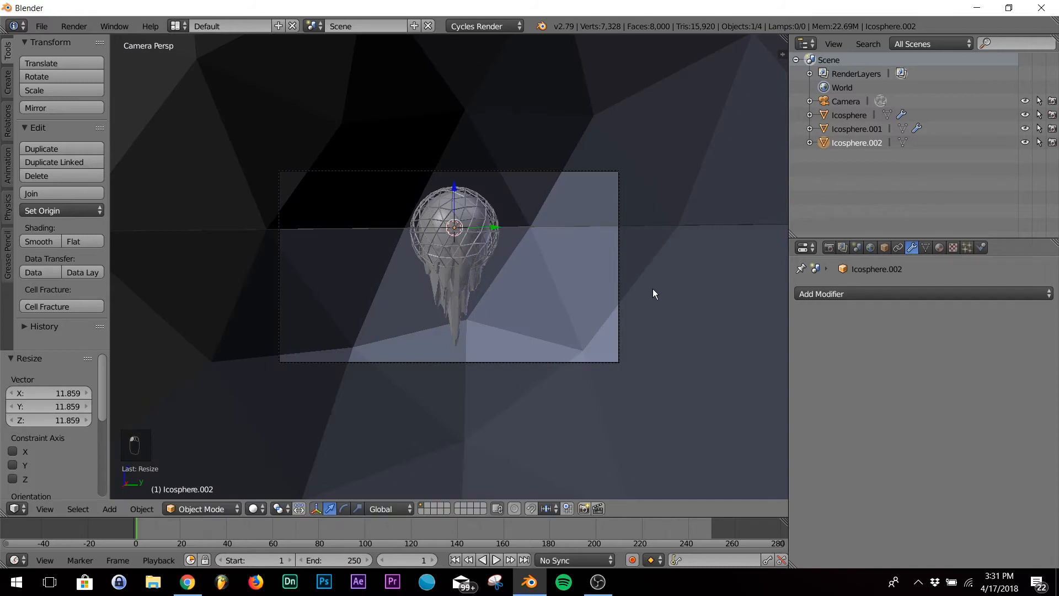
- Subdivide the large ico sphere's whole mesh with two smooth cuts, then return to Object Mode
key("Tab")
key("w")
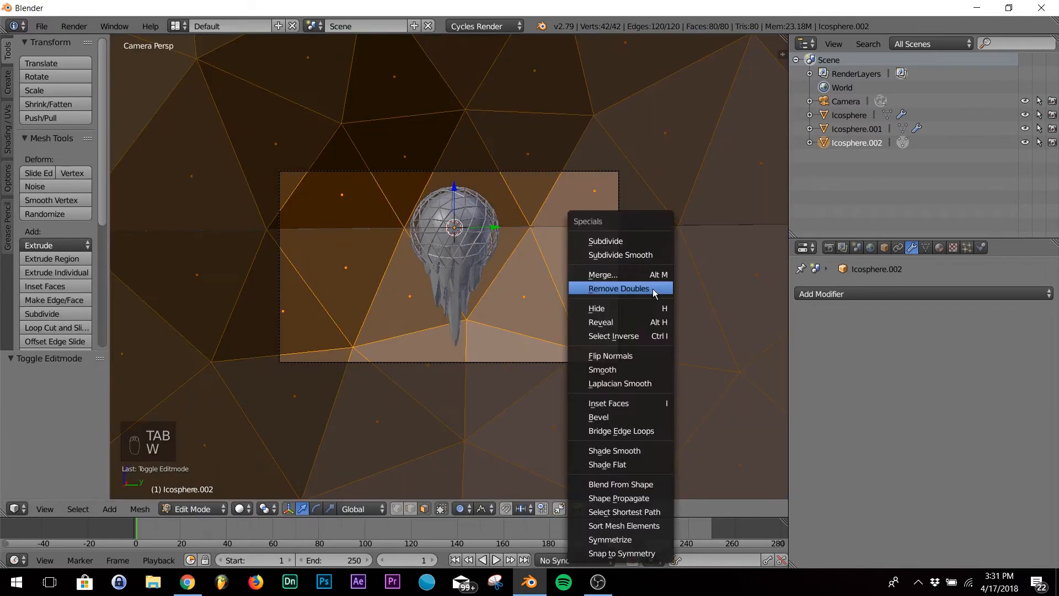
left_click(628, 255)
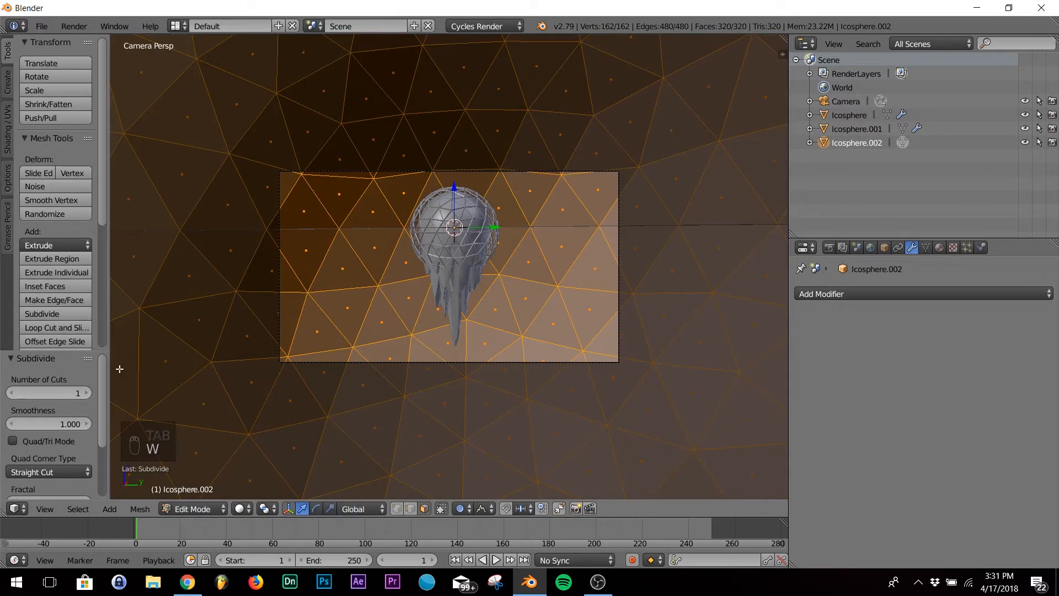
left_click(87, 393)
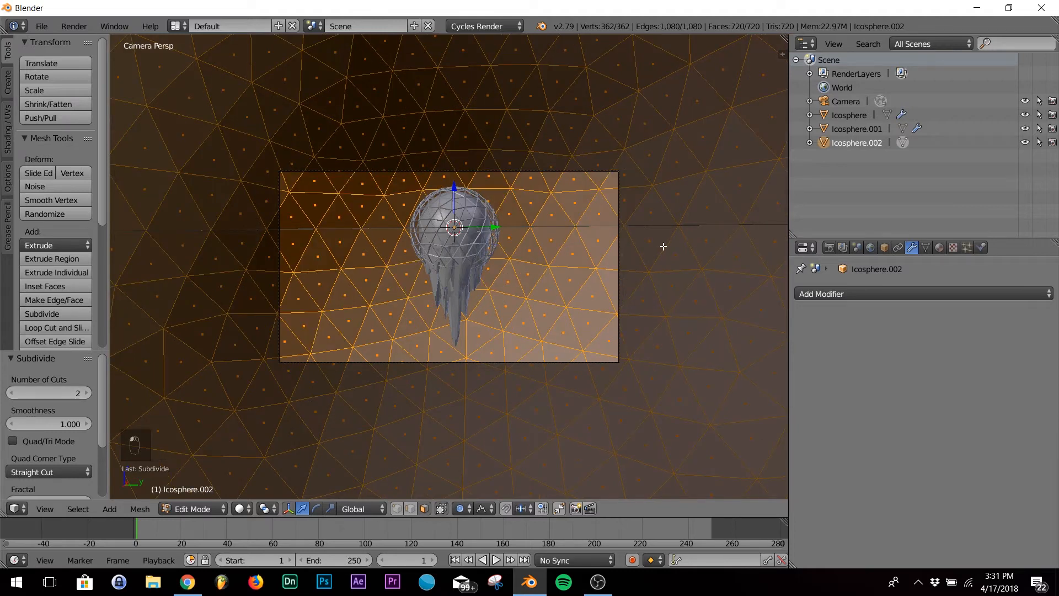
key("Tab")
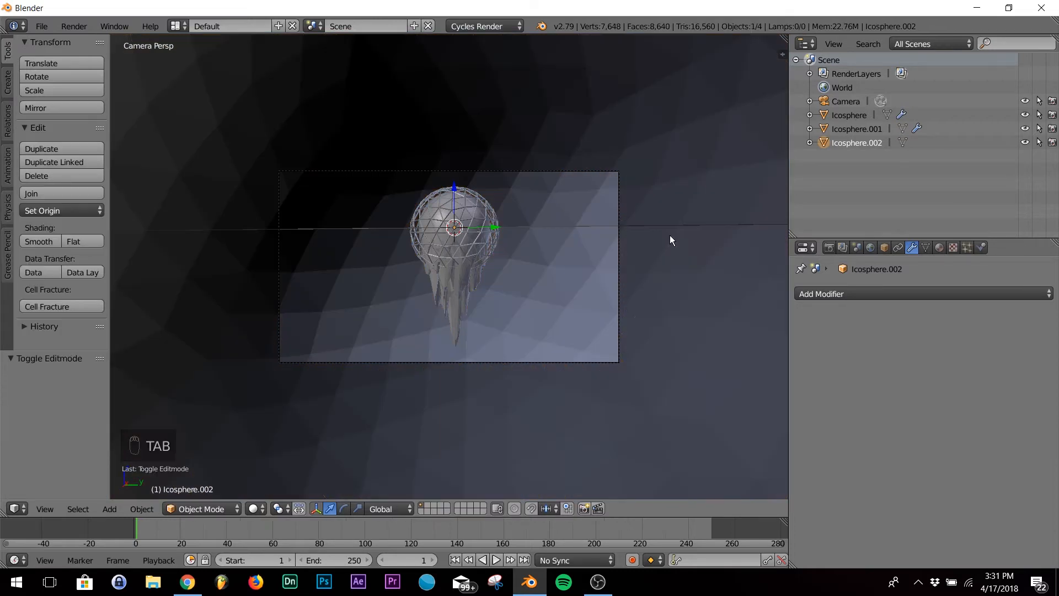
- Circle-select the ring of faces outside the camera frame on the large ico sphere and delete their vertices
key("Tab")
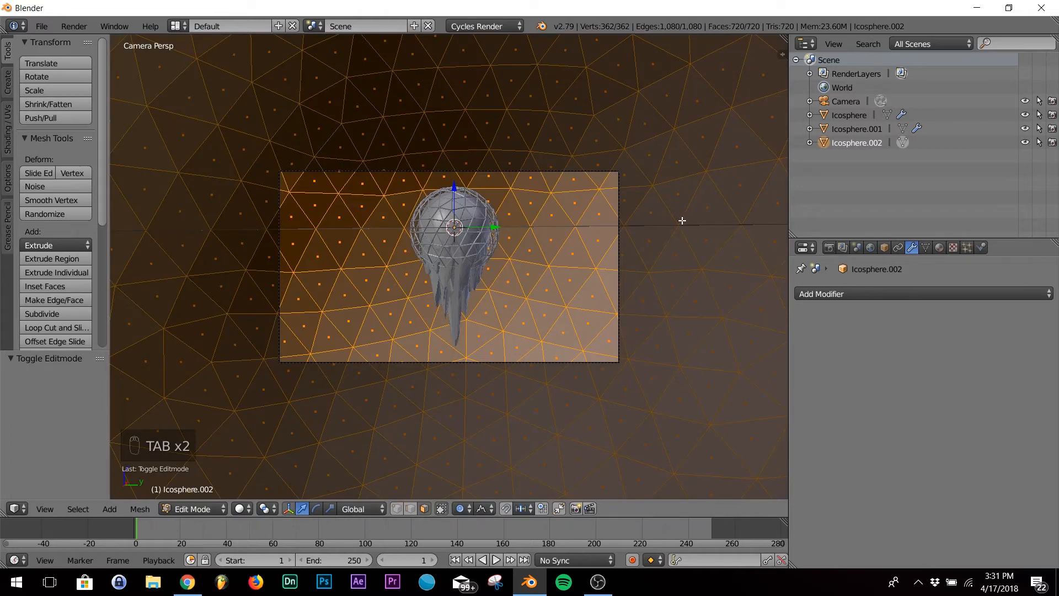
key("a")
key("a")
key("a")
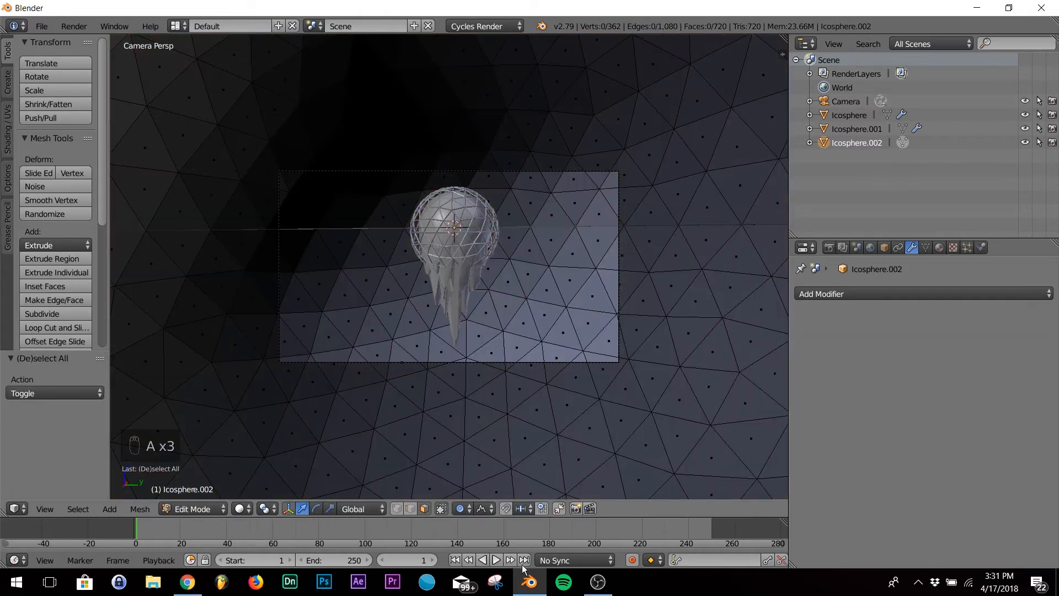
key("c")
mouse_move(717, 289)
left_mouse_down()
mouse_move(756, 146)
mouse_move(644, 104)
mouse_move(469, 78)
mouse_move(144, 171)
mouse_move(184, 397)
mouse_move(296, 480)
mouse_move(620, 482)
mouse_move(754, 381)
left_mouse_up()
right_click(754, 381)
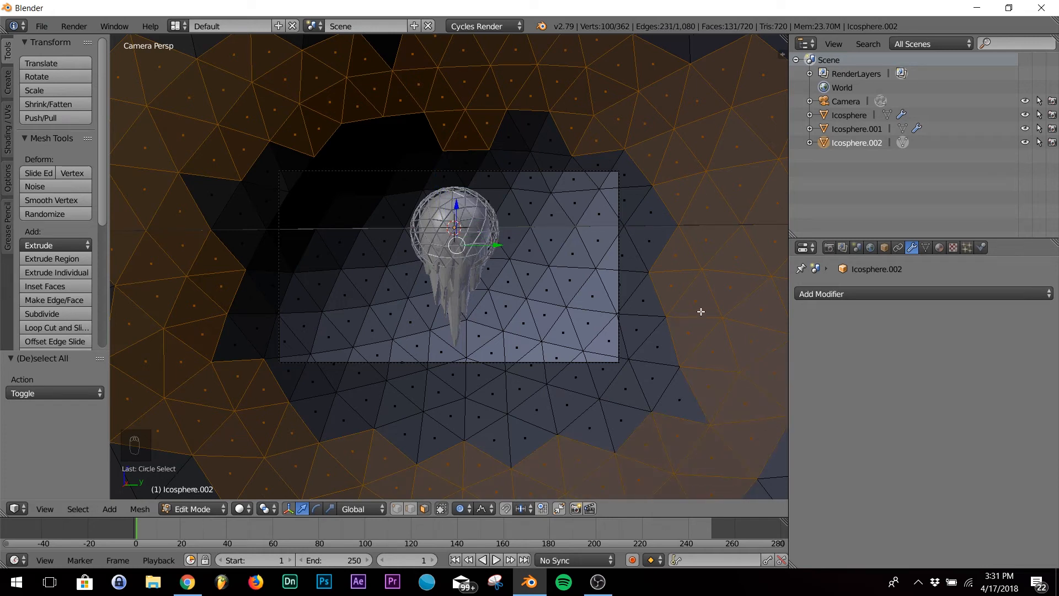
key("Delete")
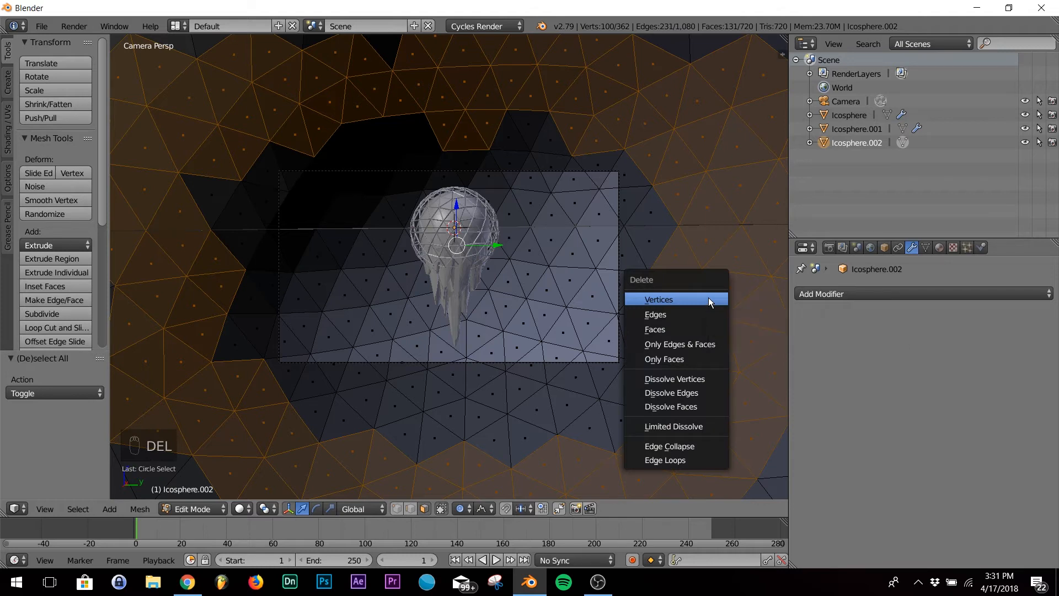
left_click(710, 301)
- Circle-select the large shell section on the camera's side of the sphere and delete its vertices
middle_click_drag(709, 293, 513, 266)
scroll(634, 297, "down", 5)
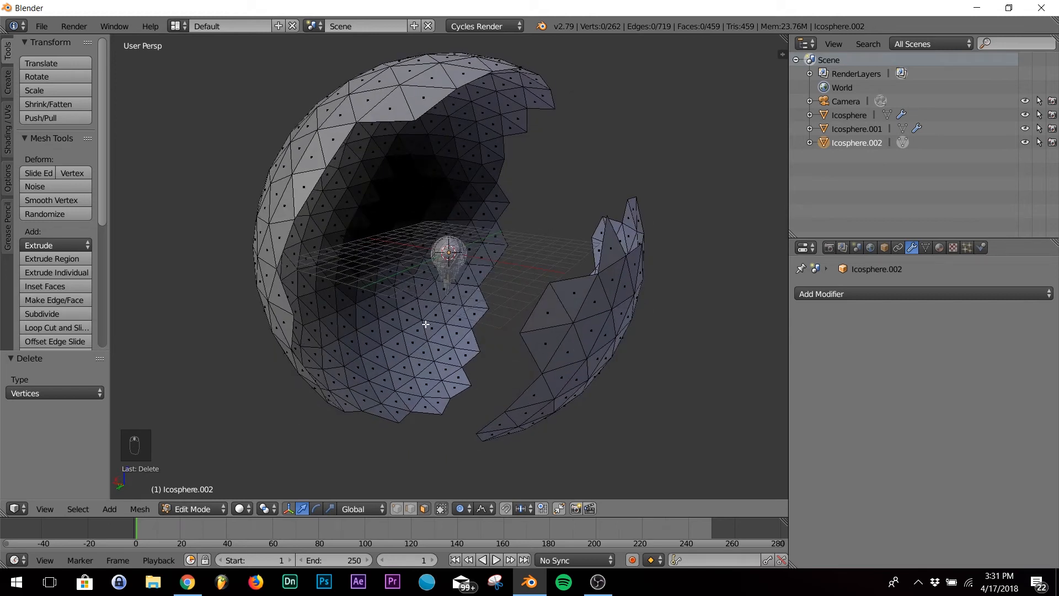
key("c")
mouse_move(426, 324)
left_mouse_down()
mouse_move(320, 353)
mouse_move(276, 231)
mouse_move(259, 214)
mouse_move(298, 104)
mouse_move(419, 72)
mouse_move(530, 99)
mouse_move(342, 173)
mouse_move(353, 276)
mouse_move(436, 369)
mouse_move(381, 253)
mouse_move(383, 185)
left_mouse_up()
right_click(384, 185)
key("Delete")
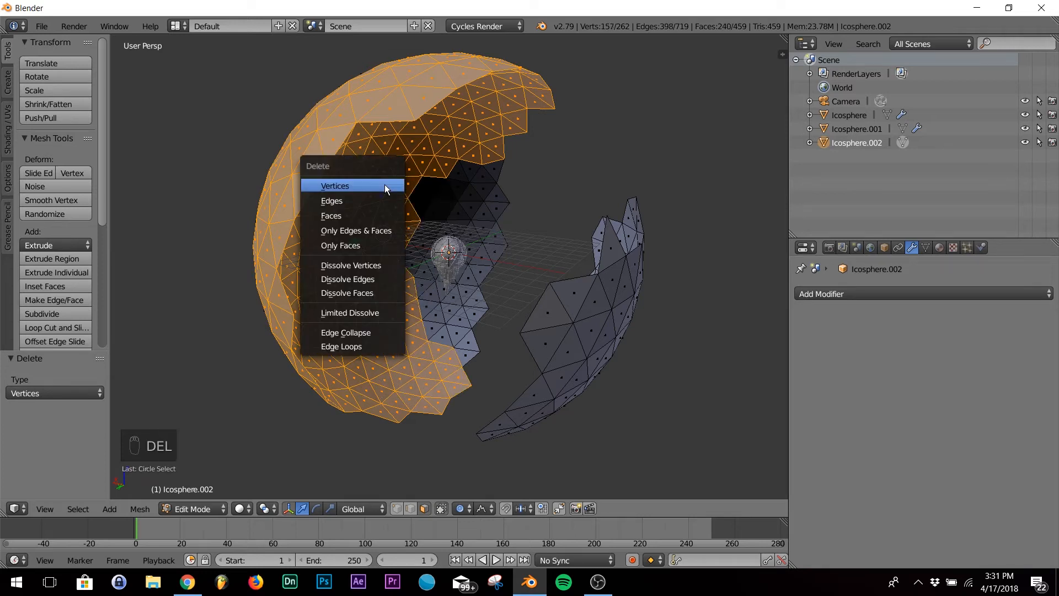
left_click(385, 185)
- Circle-select the remaining shell patches on the camera's side and delete their edges, keeping the backdrop piece behind the object
middle_click_drag(548, 151, 241, 172)
key("c")
right_click(539, 237)
middle_click_drag(539, 236, 521, 225)
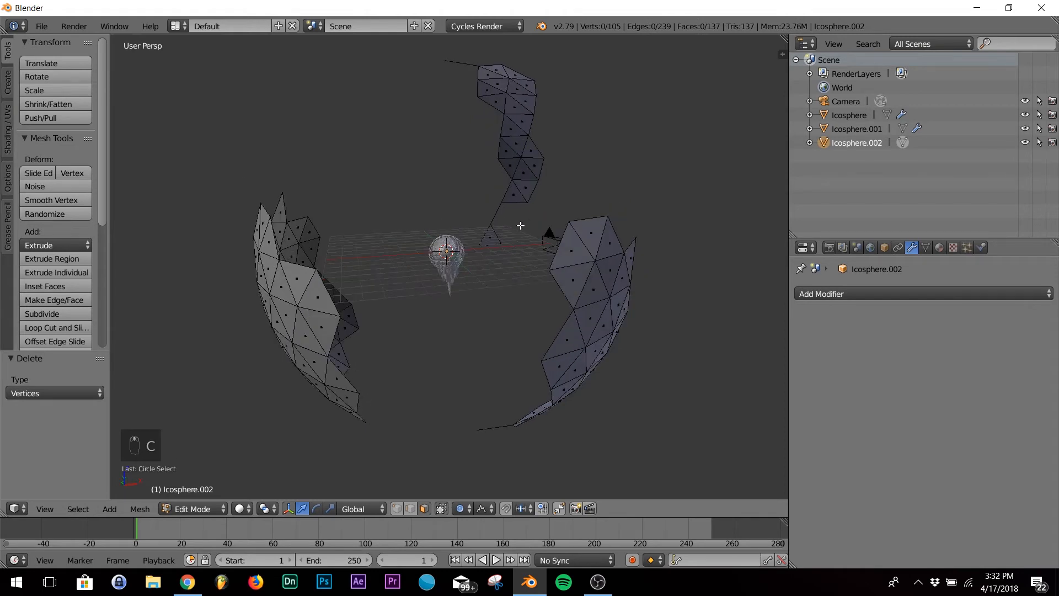
key("c")
left_click_drag(504, 236, 501, 94)
mouse_move(547, 120)
left_mouse_down()
mouse_move(579, 259)
mouse_move(567, 406)
mouse_move(539, 390)
mouse_move(520, 409)
left_mouse_up()
right_click(521, 410)
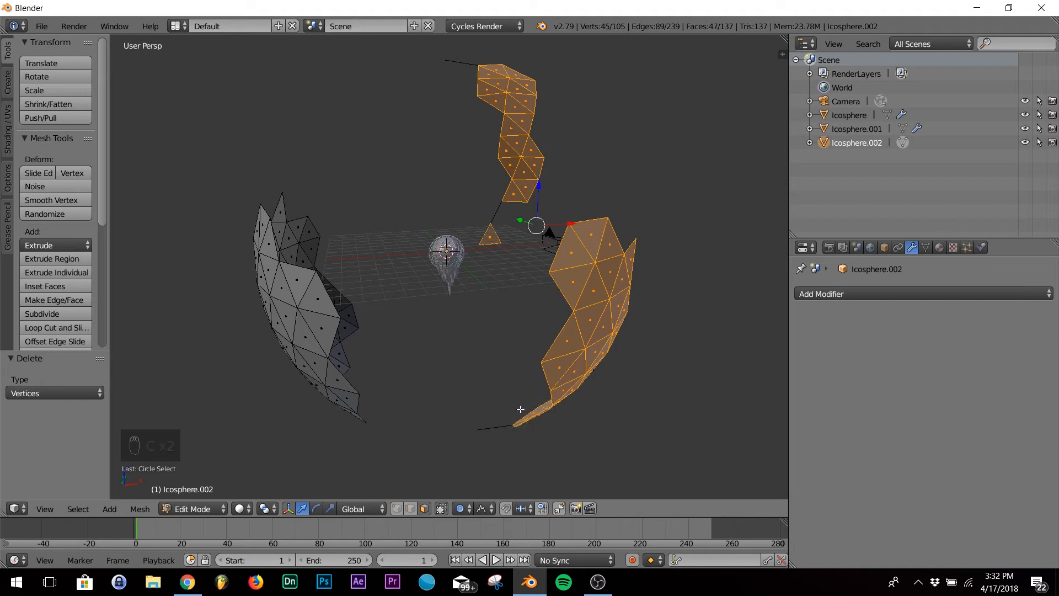
key("Delete")
left_click(521, 407)
- Delete the vertices of the small leftover fragment near the camera and return to the camera view
middle_click_drag(525, 400, 565, 399)
key("c")
left_click_drag(566, 398, 582, 368)
right_click(581, 368)
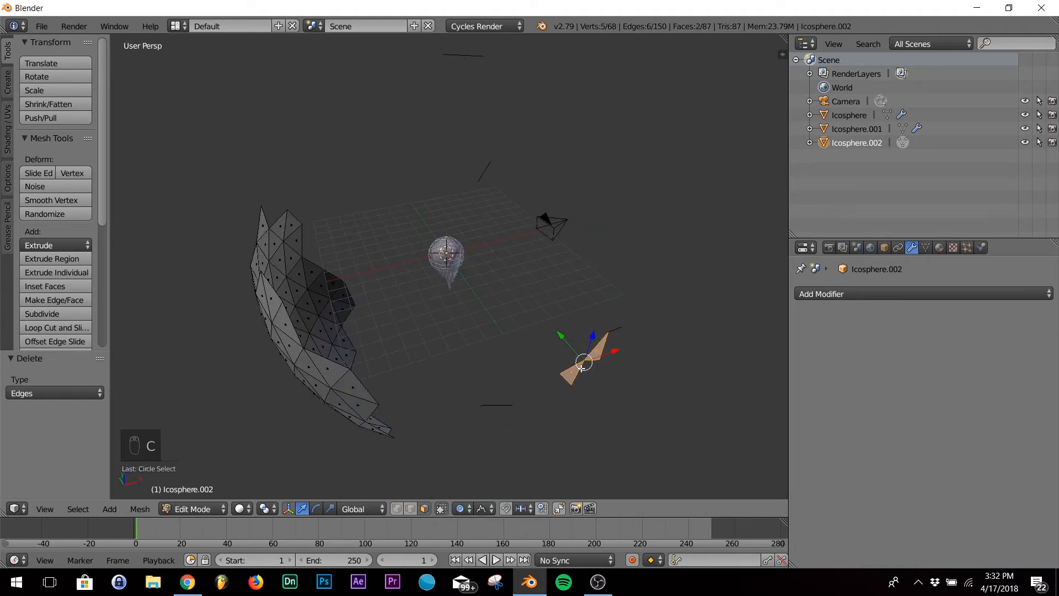
key("Delete")
left_click(580, 355)
middle_click_drag(605, 231, 468, 262)
key("KP_0")
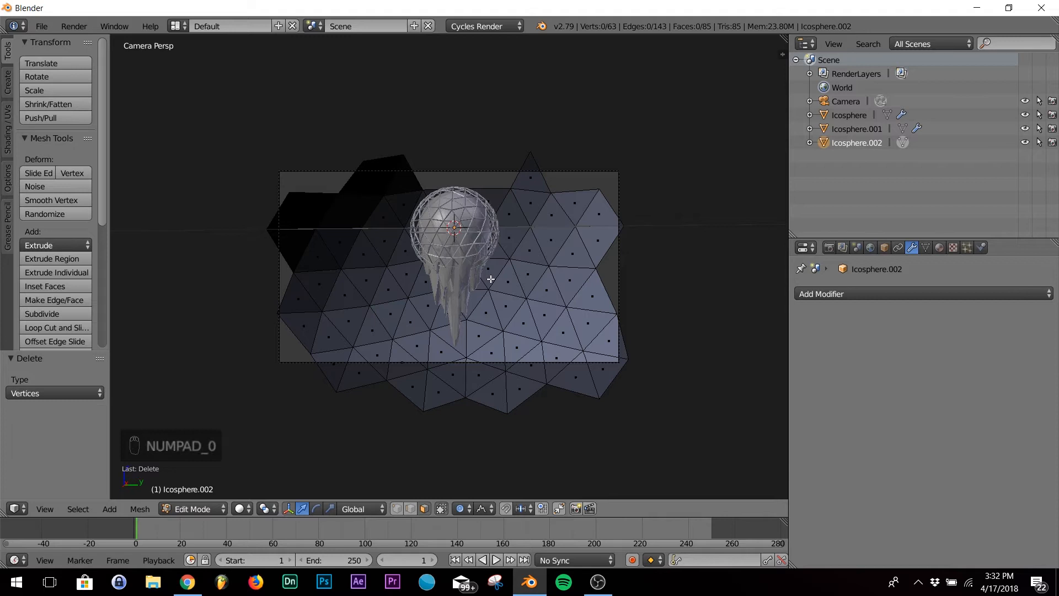
- In Object Mode, raise the backdrop piece and scale it by about 1.548 so it fills the camera frame
key("Tab")
right_click(556, 303)
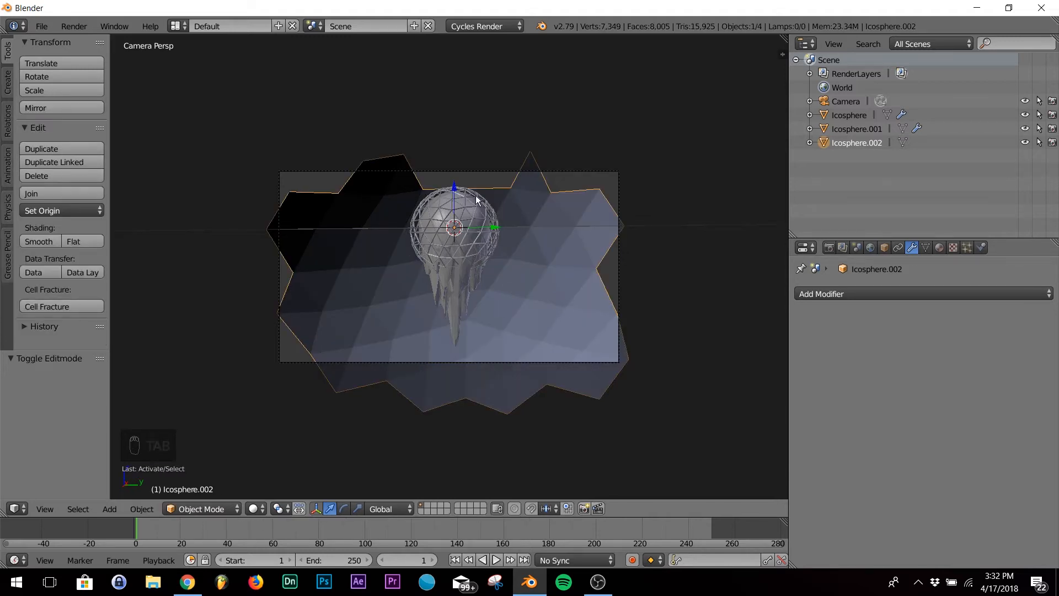
left_click_drag(454, 190, 460, 159)
key("s")
middle_click_drag(543, 281, 593, 312)
key("KP_0")
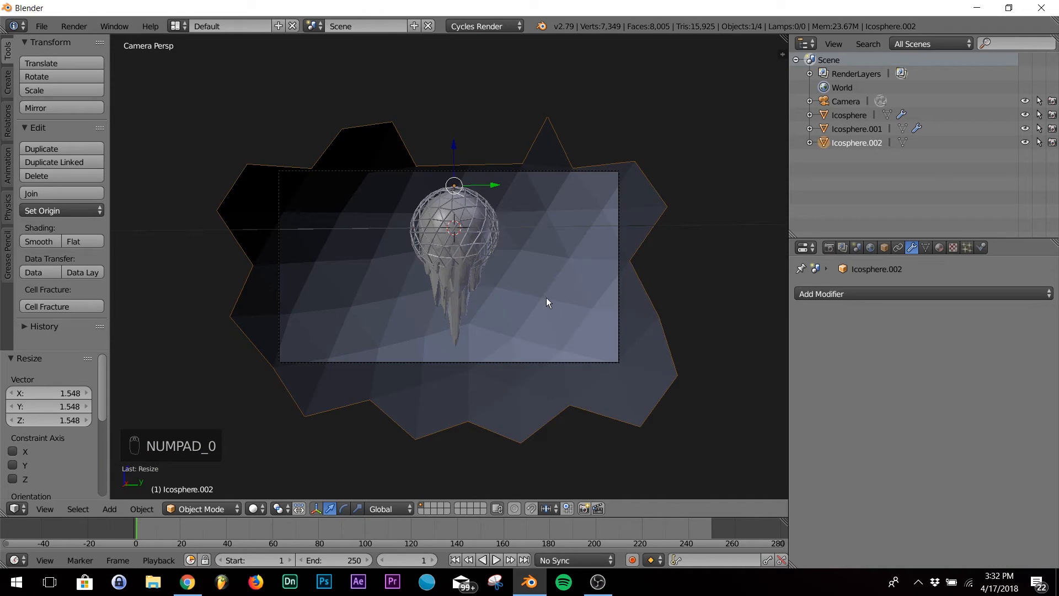
- Search the add-ons in the user preferences for "lib" to check the Material Library add-on, then close the preferences
left_click(41, 27)
left_click(94, 181)
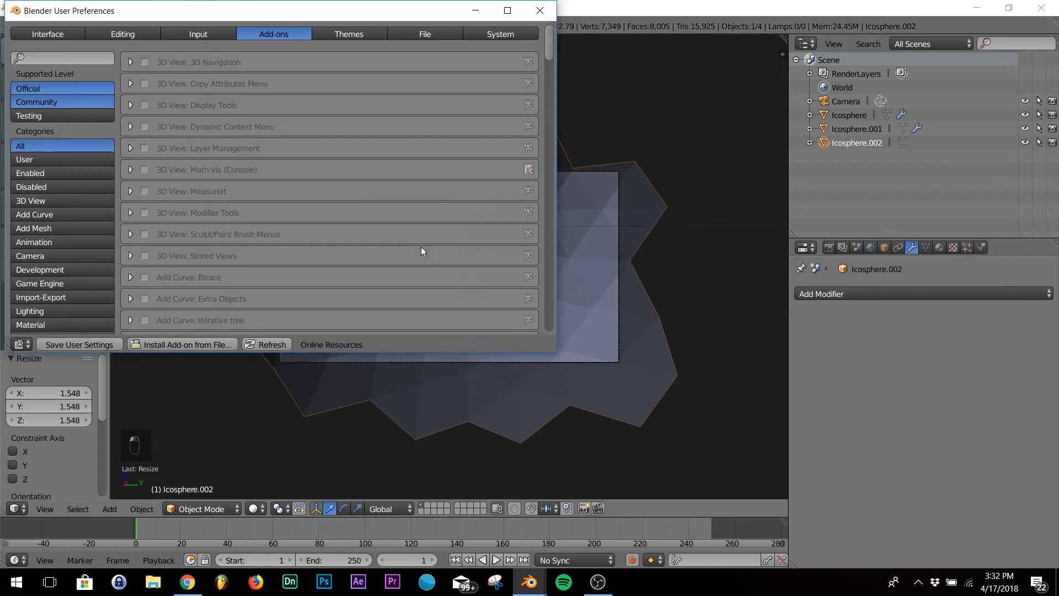
left_click(77, 58)
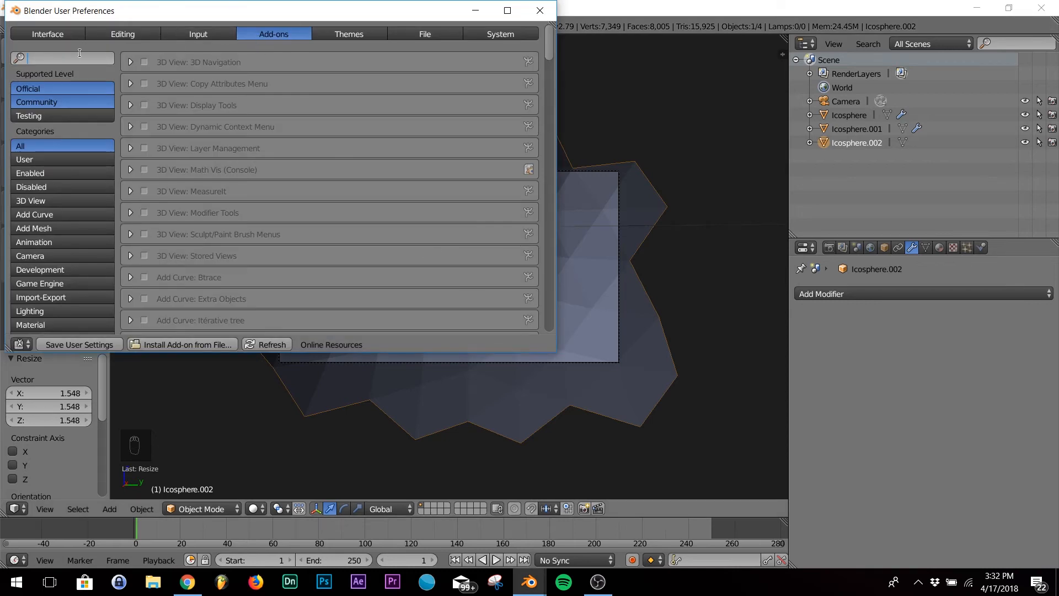
type("lib")
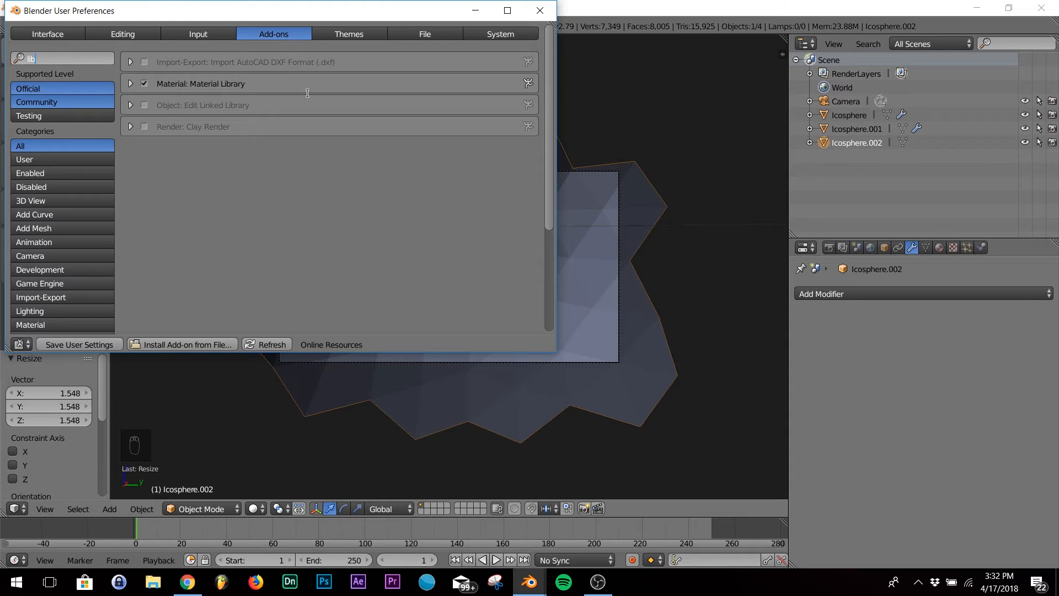
left_click(552, 12)
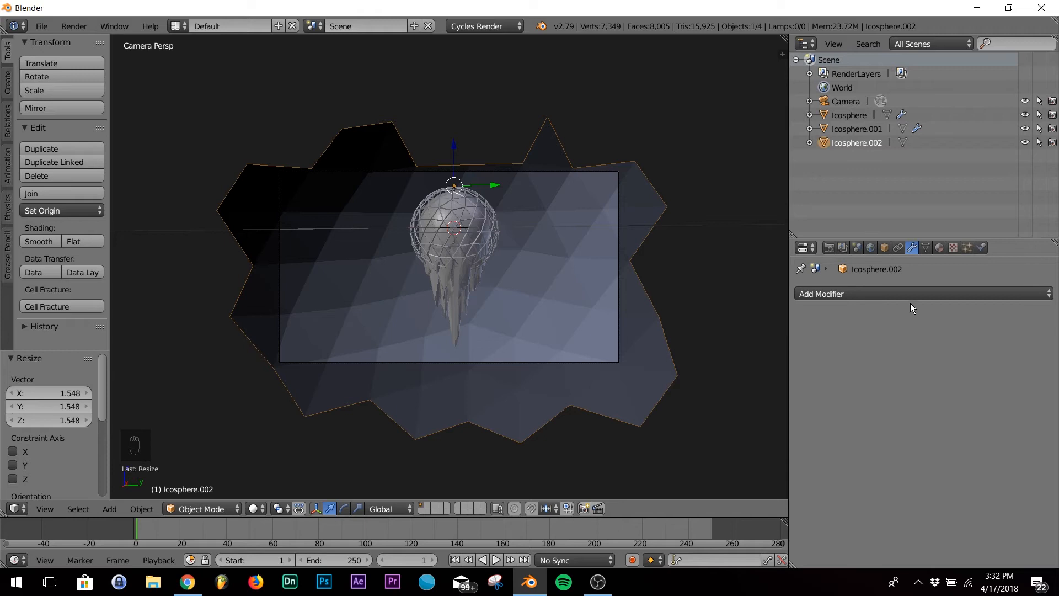
- Create a new material on the backdrop piece
right_click(570, 266)
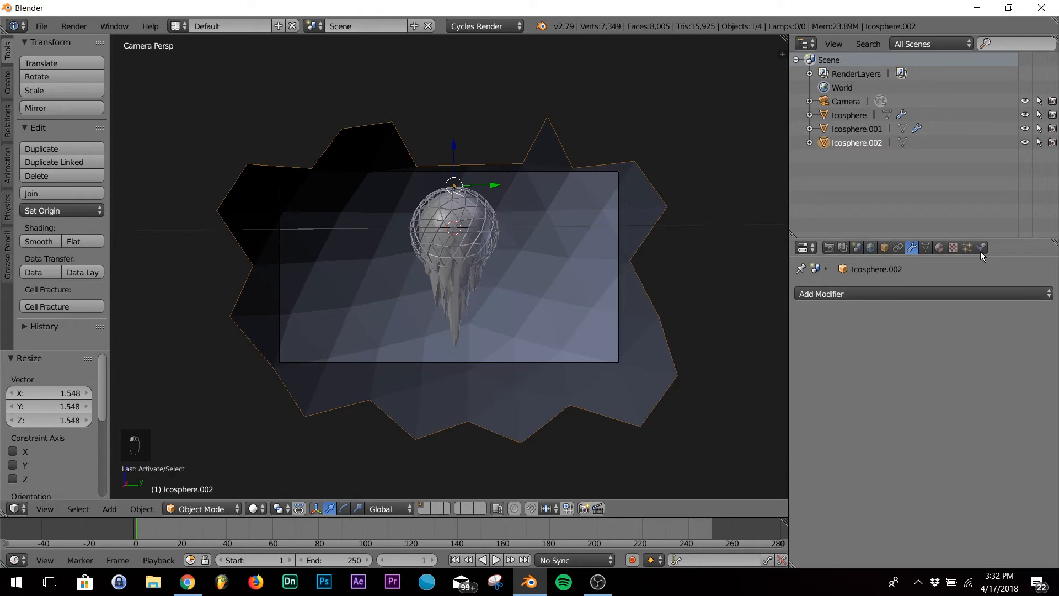
left_click(940, 247)
left_click(895, 339)
- Apply the Building material from the Cycles Materials library to the backdrop and switch the viewport to Material shading
scroll(959, 364, "down", 6)
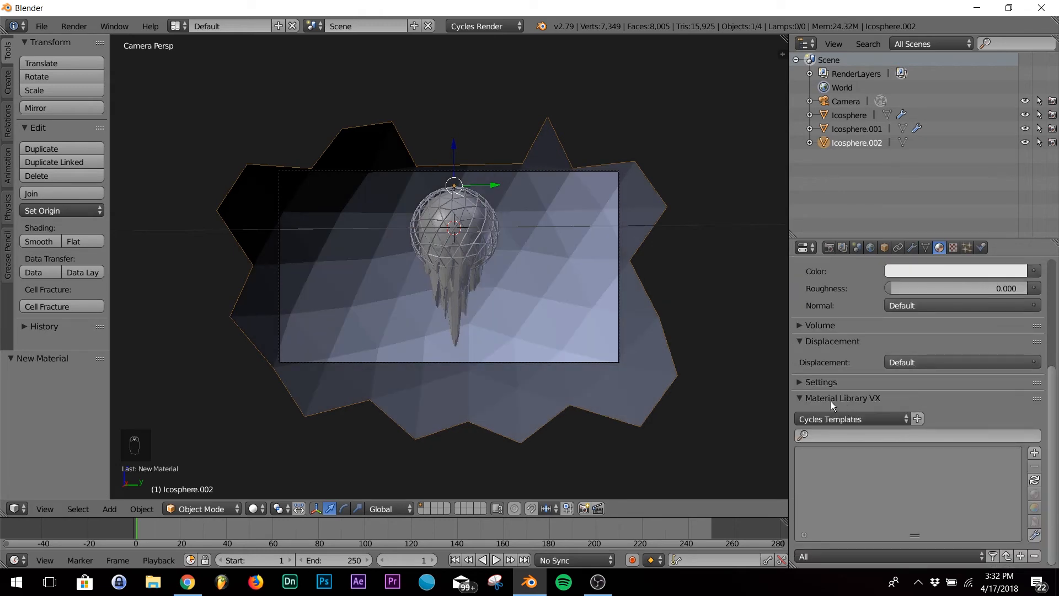
left_click(866, 417)
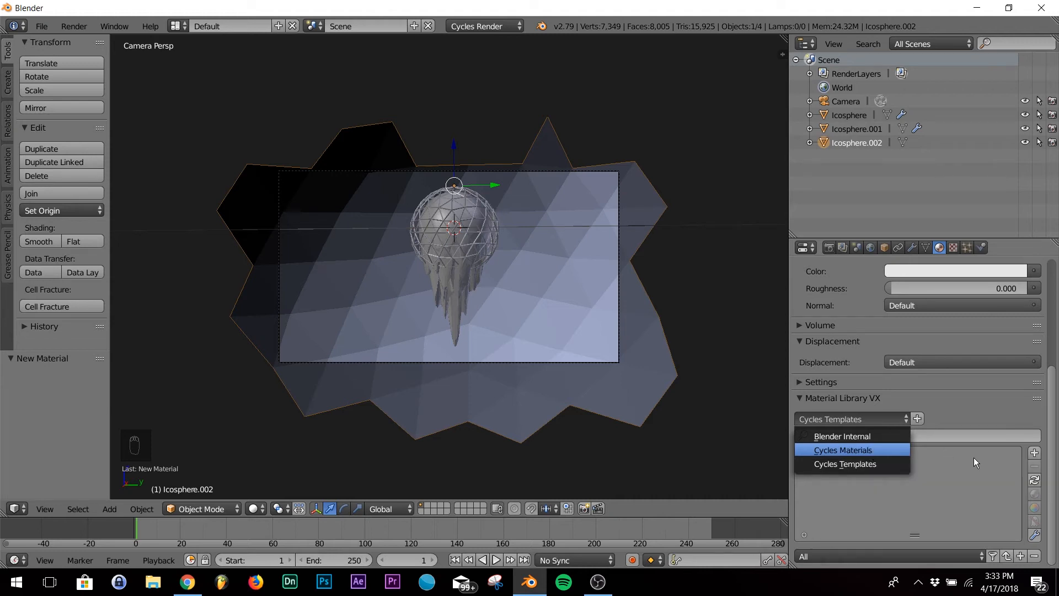
key("Return")
scroll(860, 502, "down", 4)
scroll(859, 502, "down", 5)
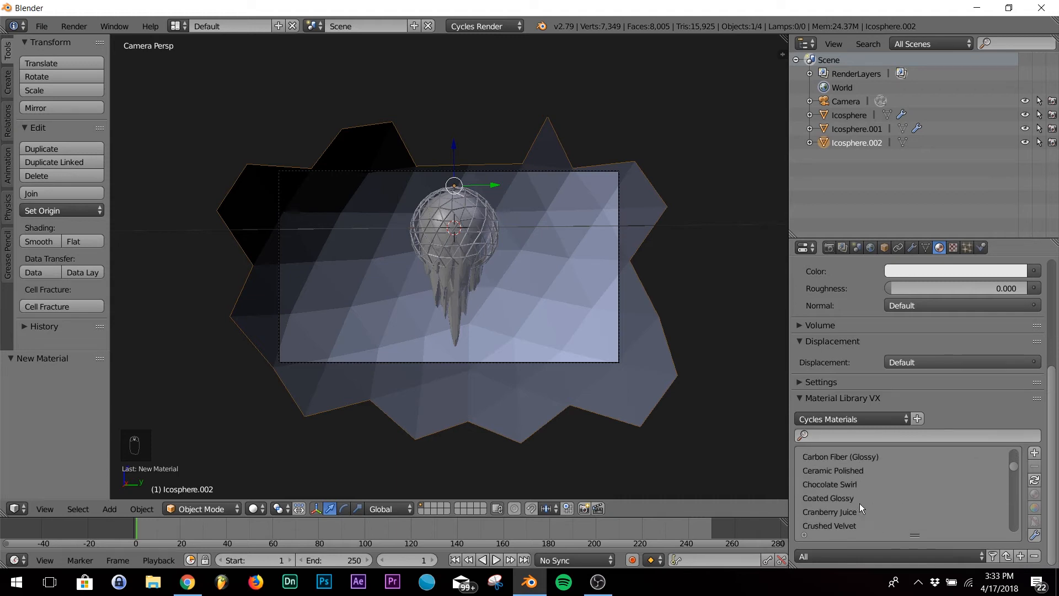
scroll(859, 503, "up", 3)
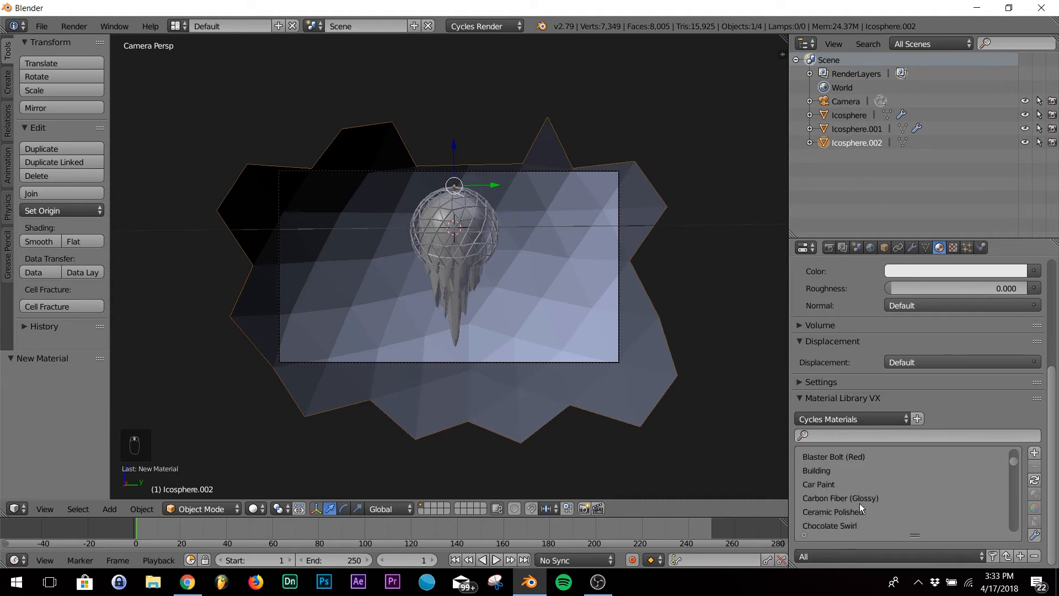
left_click(829, 472)
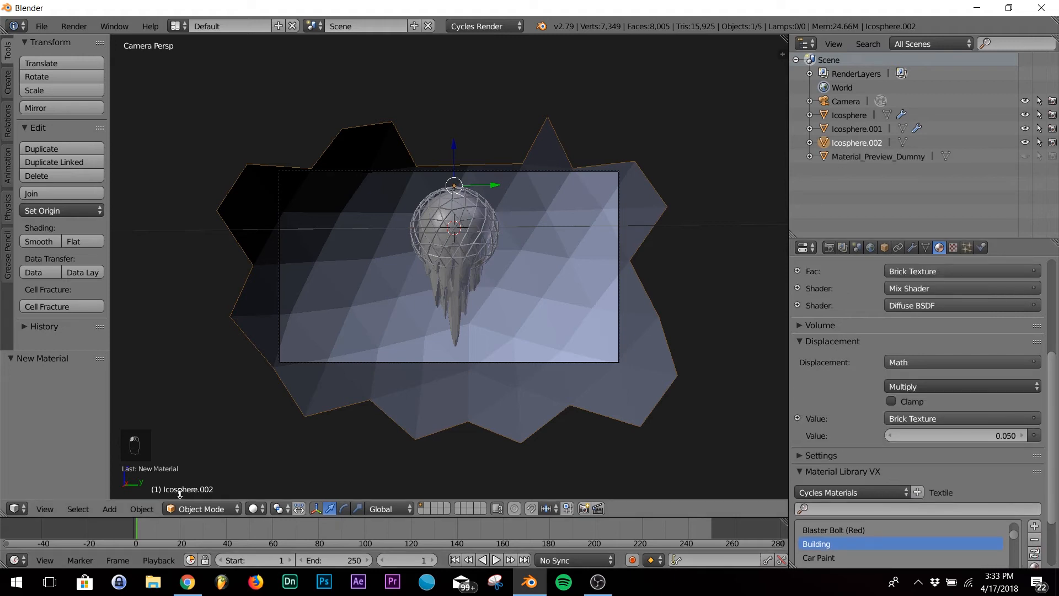
left_click(249, 509)
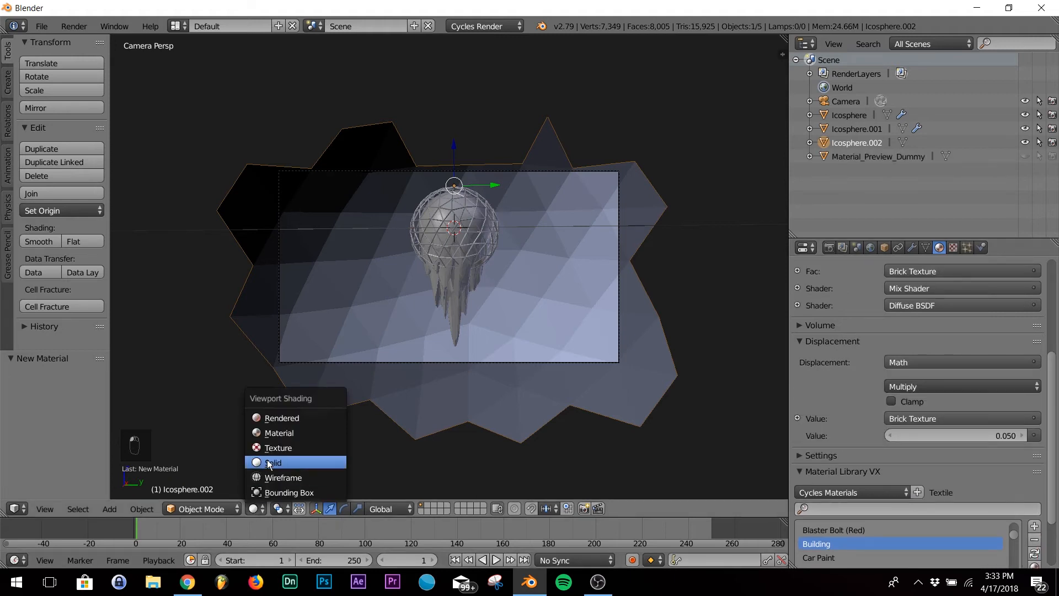
left_click(284, 433)
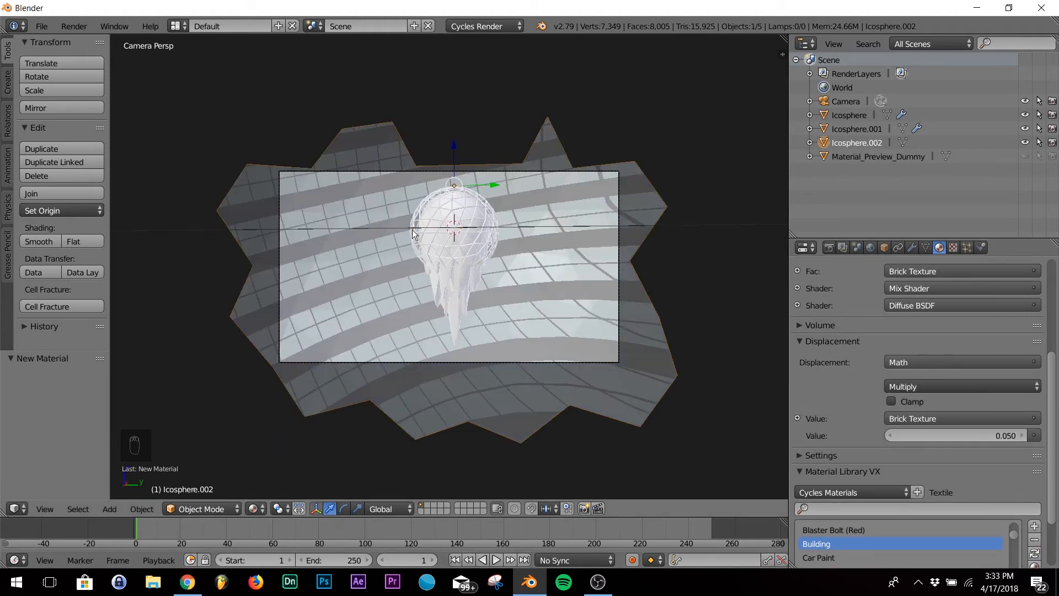
- Create a new material on the spiked sphere and apply Cycles_Cube_Material.001 from the Cycles Materials library
right_click(458, 288)
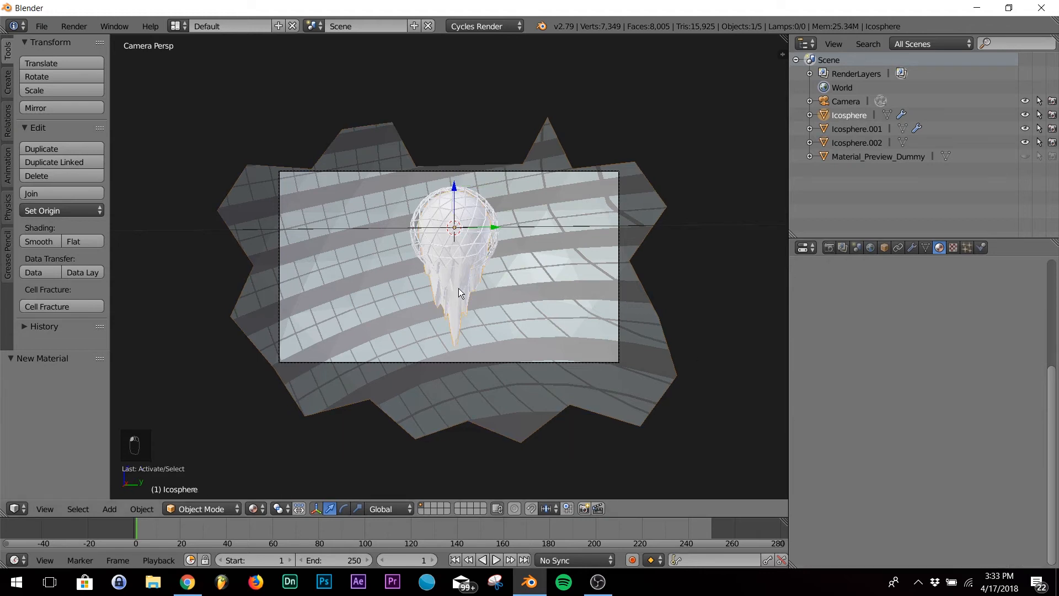
left_click(917, 332)
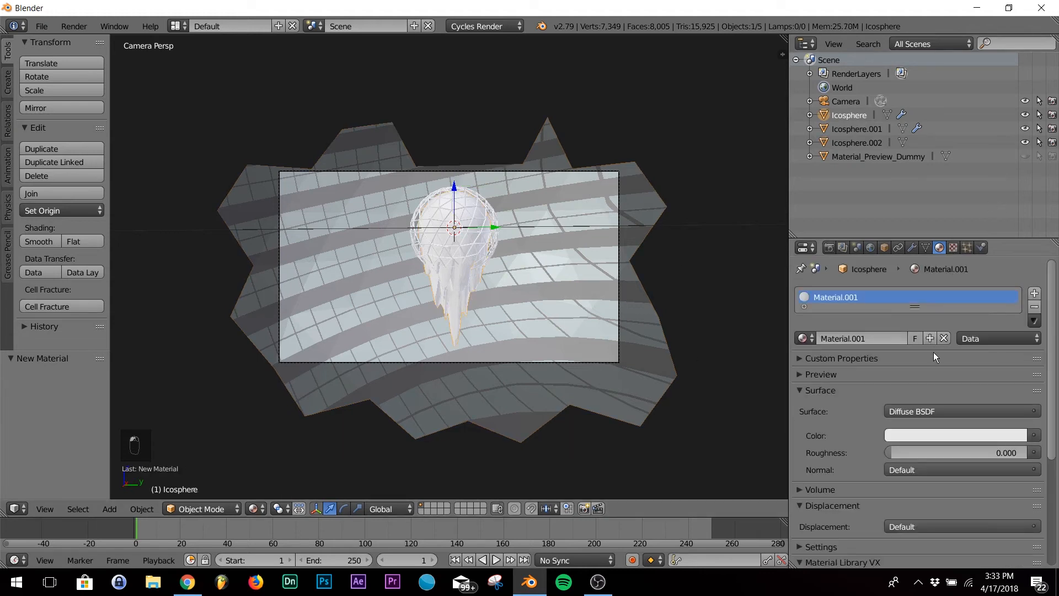
scroll(933, 347, "down", 6)
scroll(885, 469, "down", 5)
left_click(879, 511)
left_click(1034, 493)
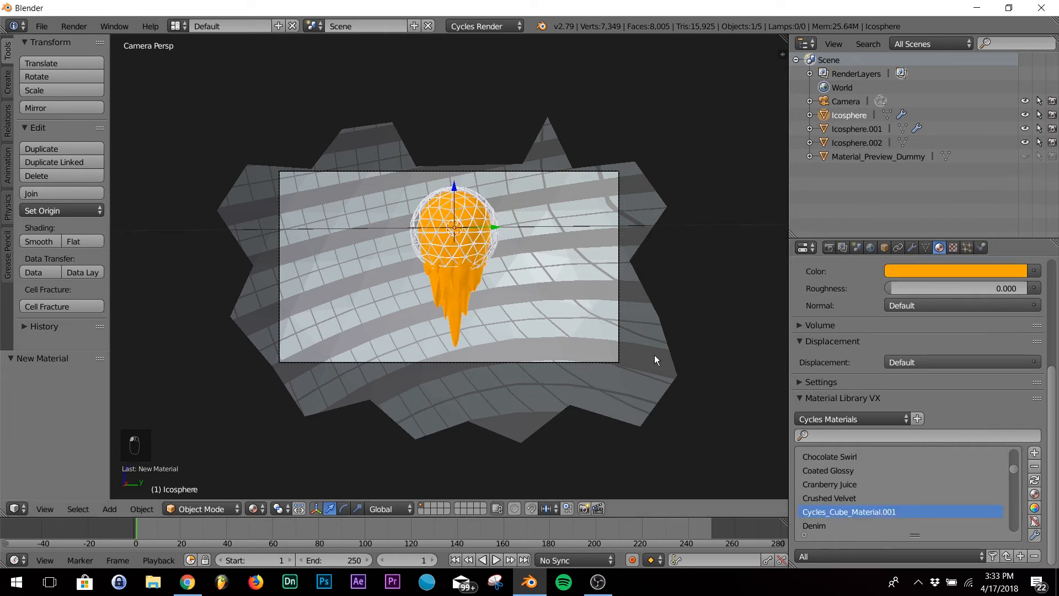
- Create a new material on the wireframe ico sphere and apply Ceramic Polished from the Cycles Materials library
right_click(487, 244)
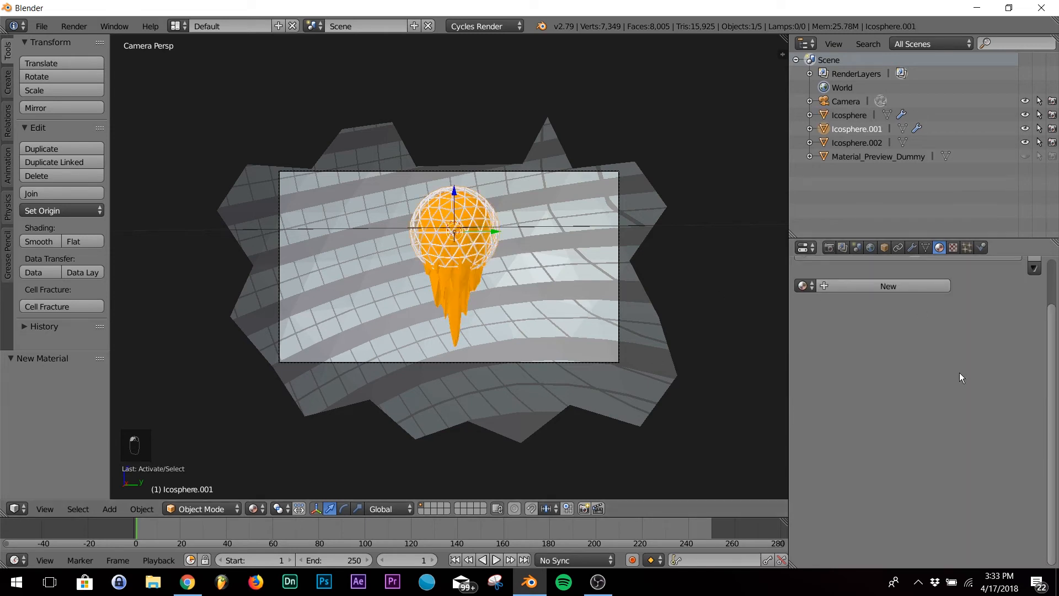
left_click(932, 342)
scroll(959, 383, "down", 6)
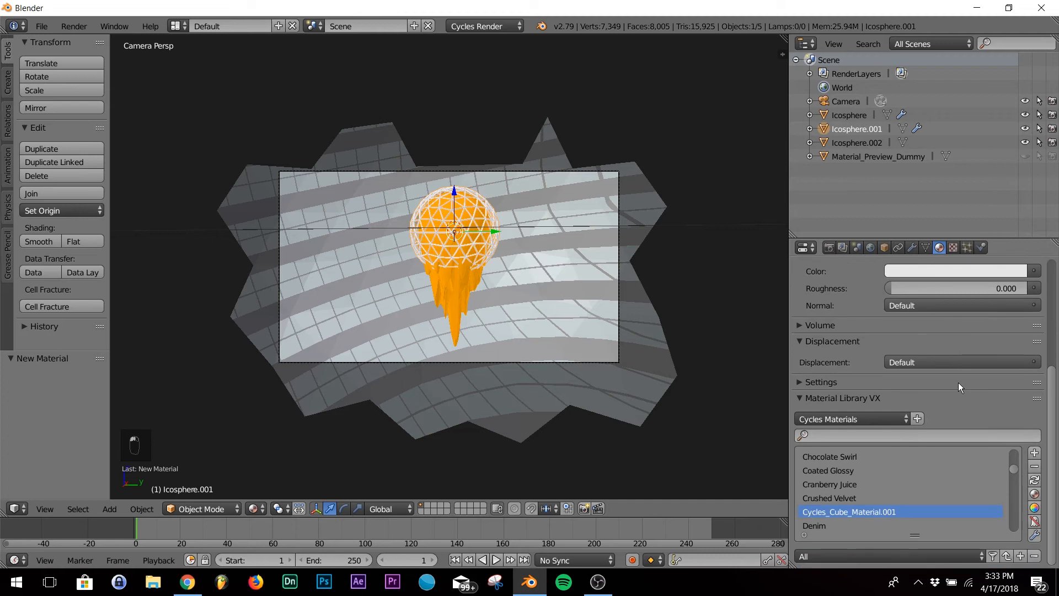
scroll(842, 471, "up", 3)
left_click(847, 484)
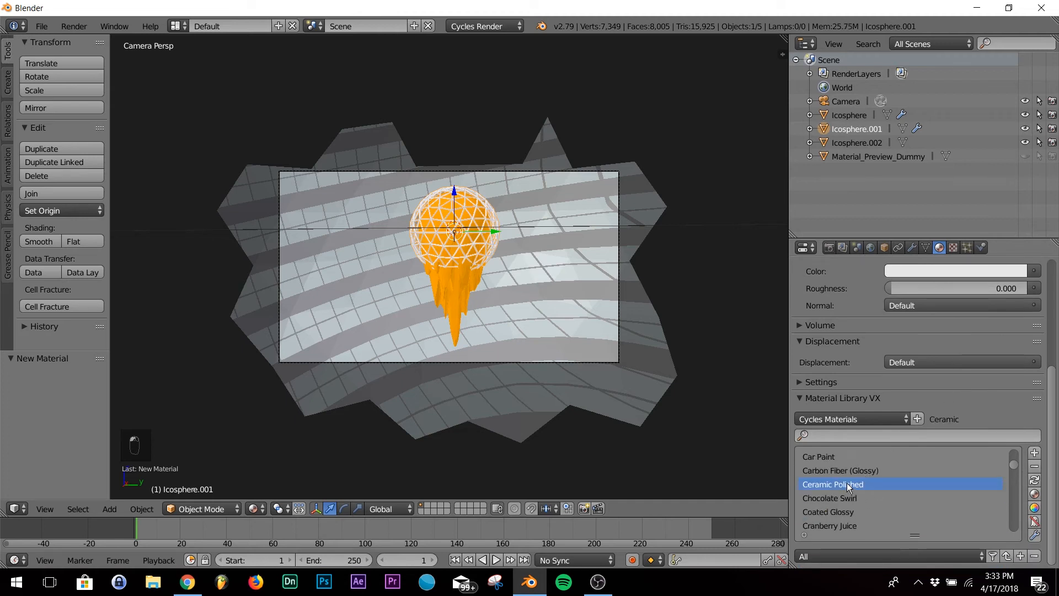
left_click(1035, 494)
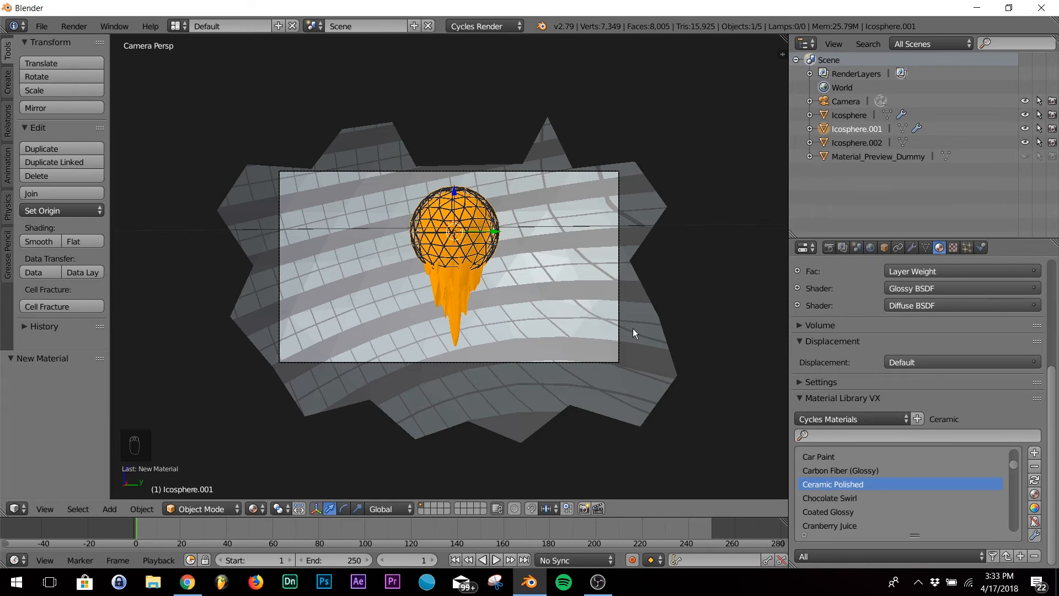
middle_click_drag(676, 276, 615, 312)
key("KP_0")
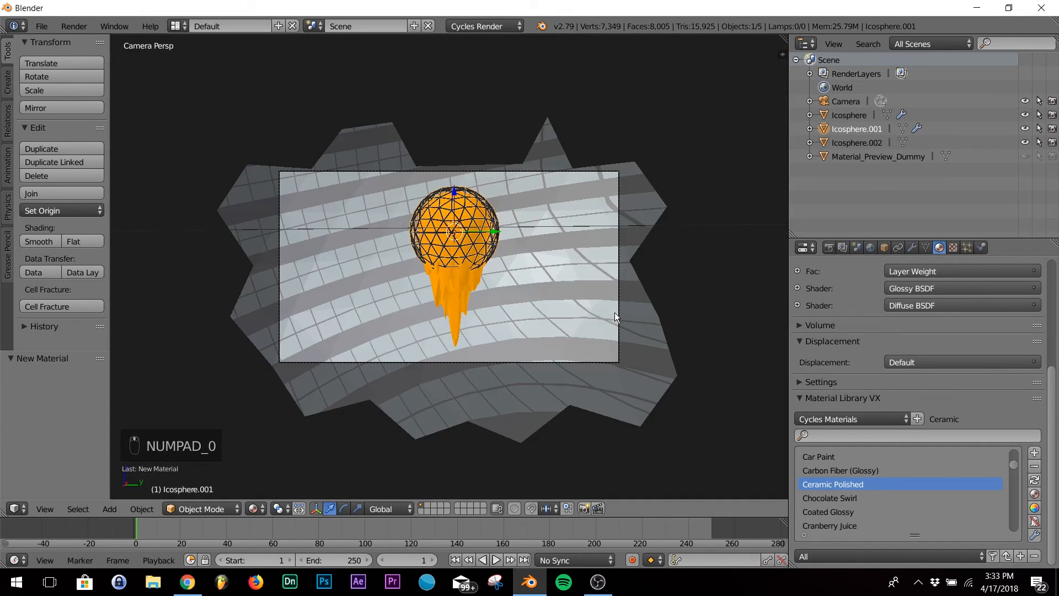
- Split the 3D view horizontally and turn the lower area into a Node Editor
left_click_drag(4, 513, 30, 310)
left_click(16, 509)
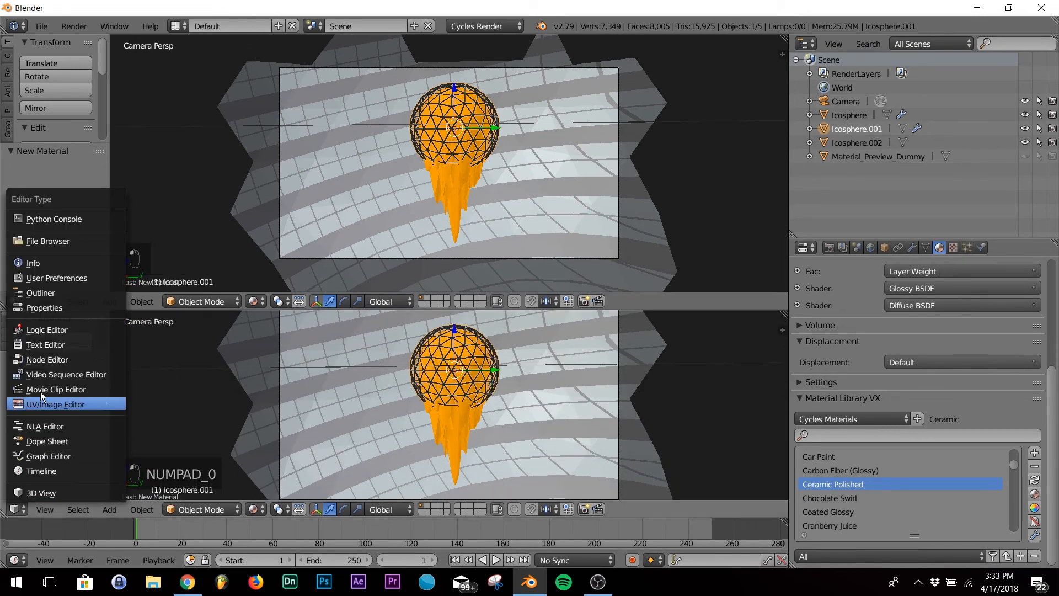
left_click(44, 359)
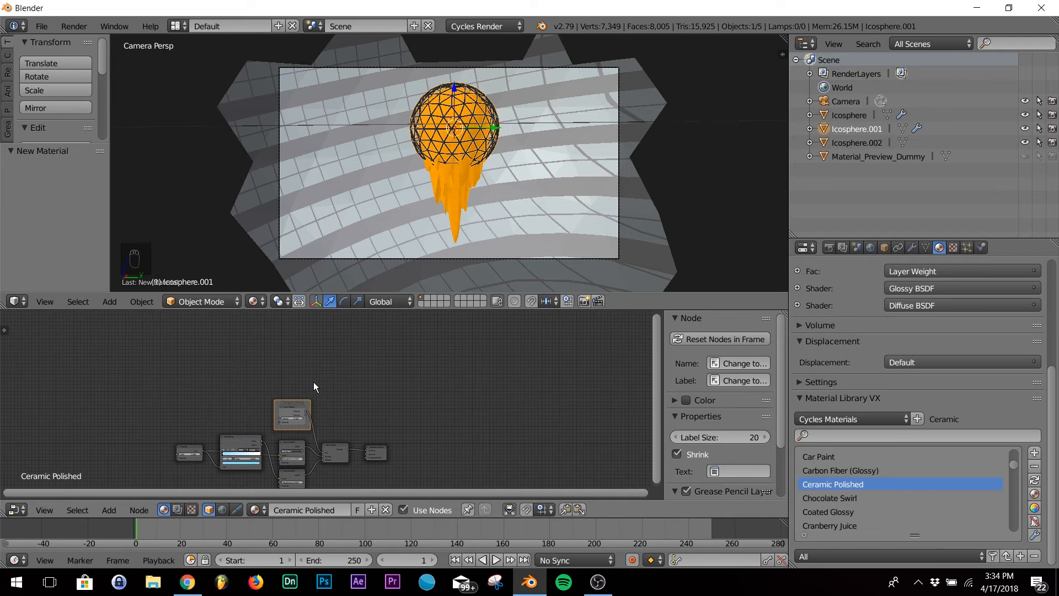
- Show the World node tree, enable its nodes, and move the Background node closer to the World Output node
left_click(225, 510)
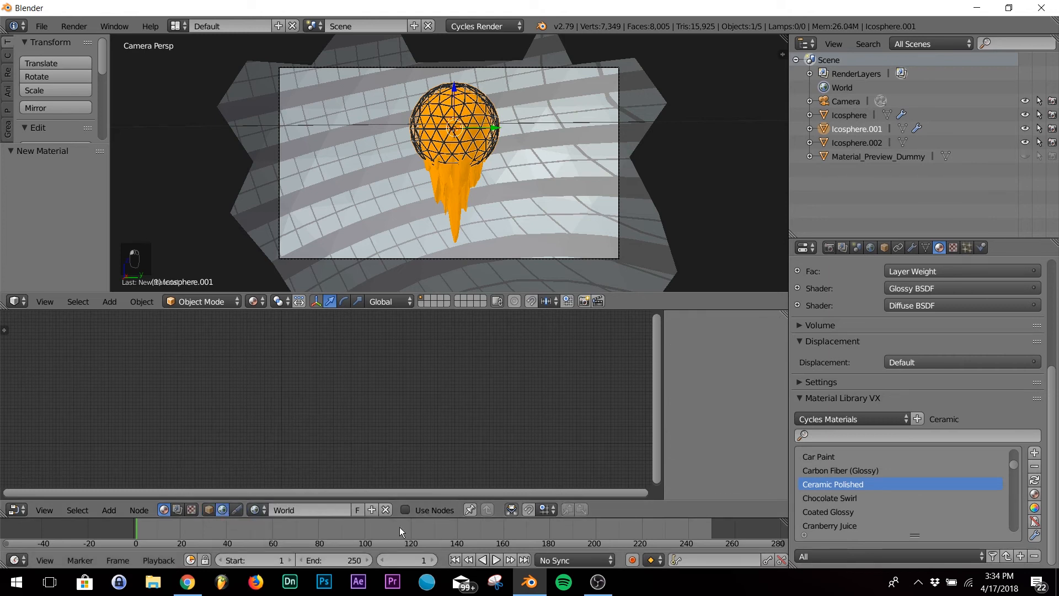
left_click(403, 510)
scroll(283, 392, "up", 5)
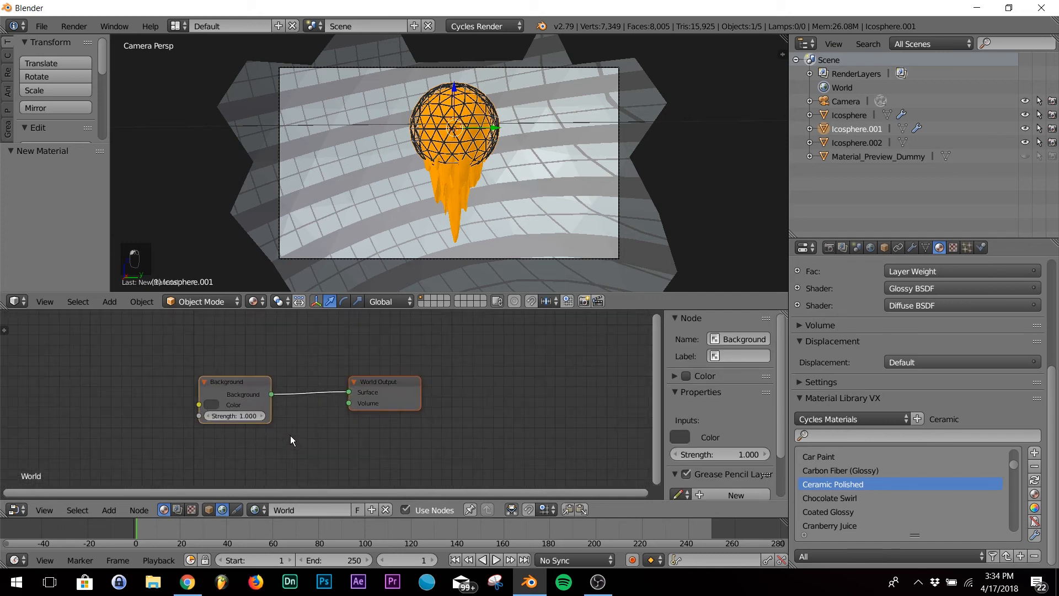
left_click_drag(253, 380, 307, 376)
middle_click_drag(222, 411, 551, 406)
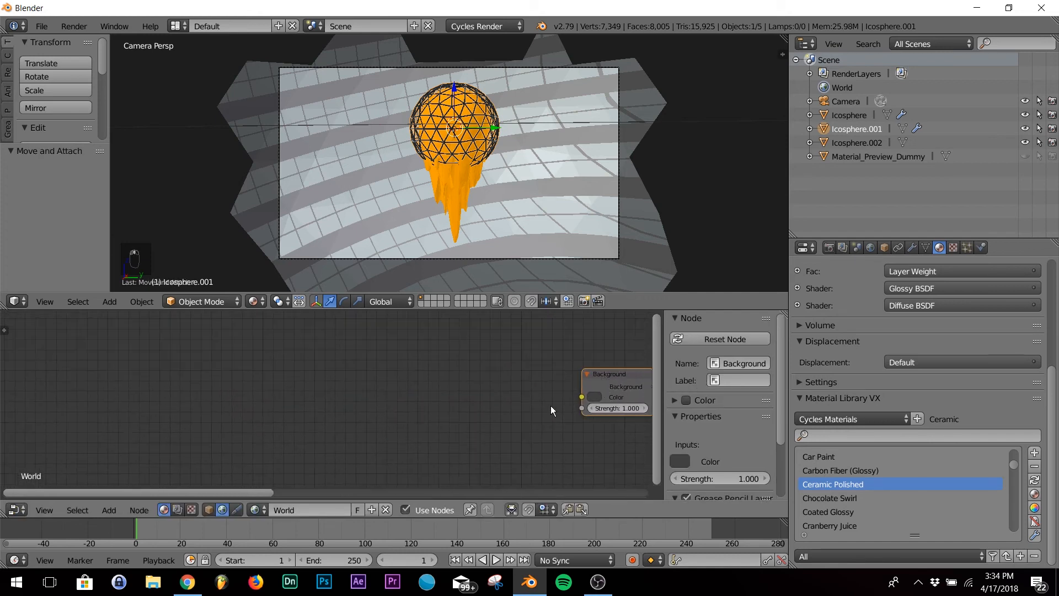
- Add an Environment Texture node and connect its Color output to the Background node's Color input
key("shift+a")
left_click(518, 414)
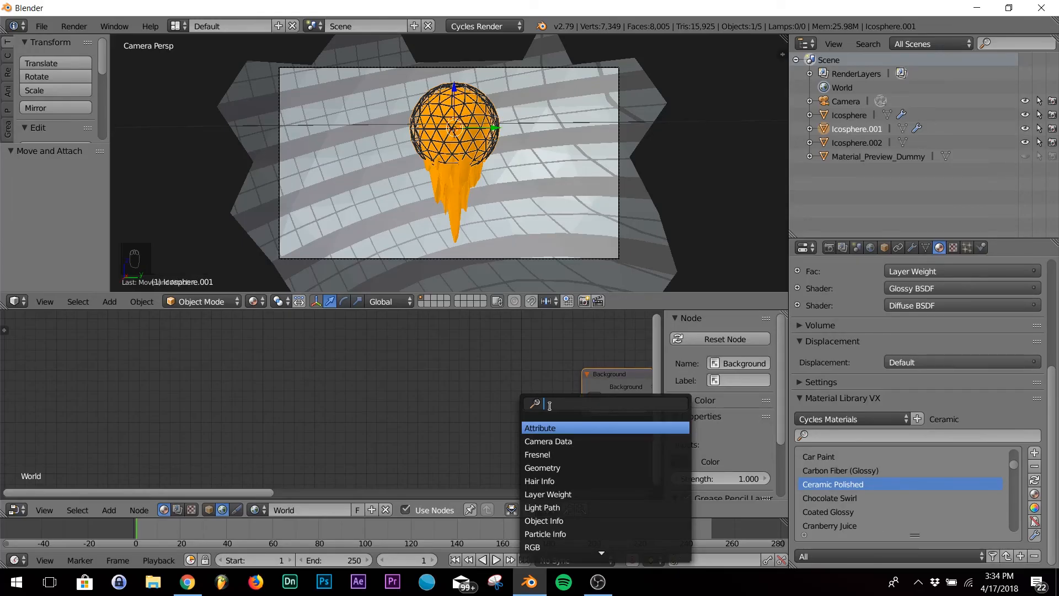
type("te")
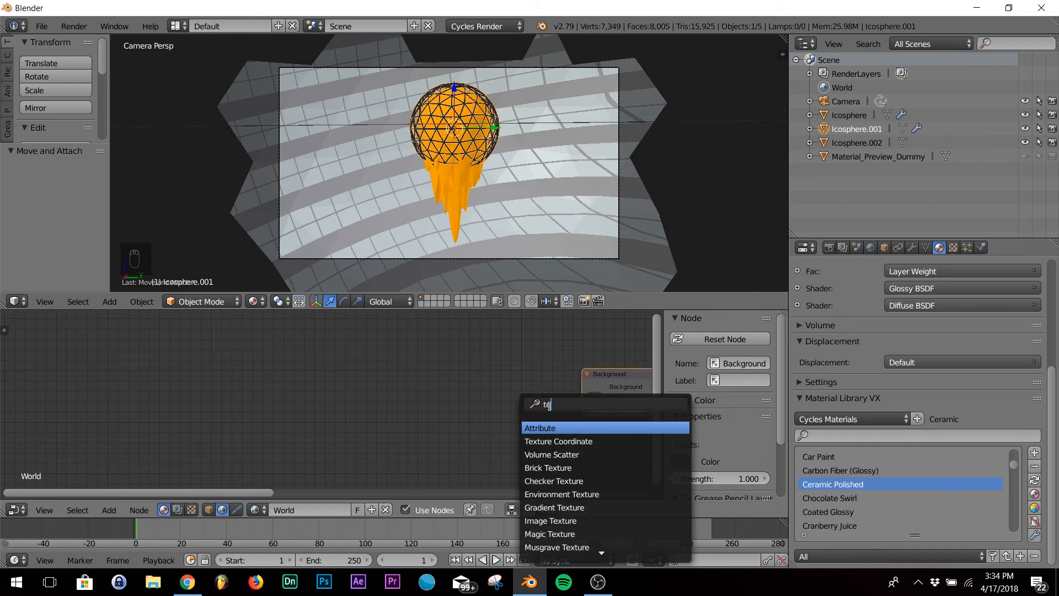
key("BackSpace")
key("BackSpace")
type("env")
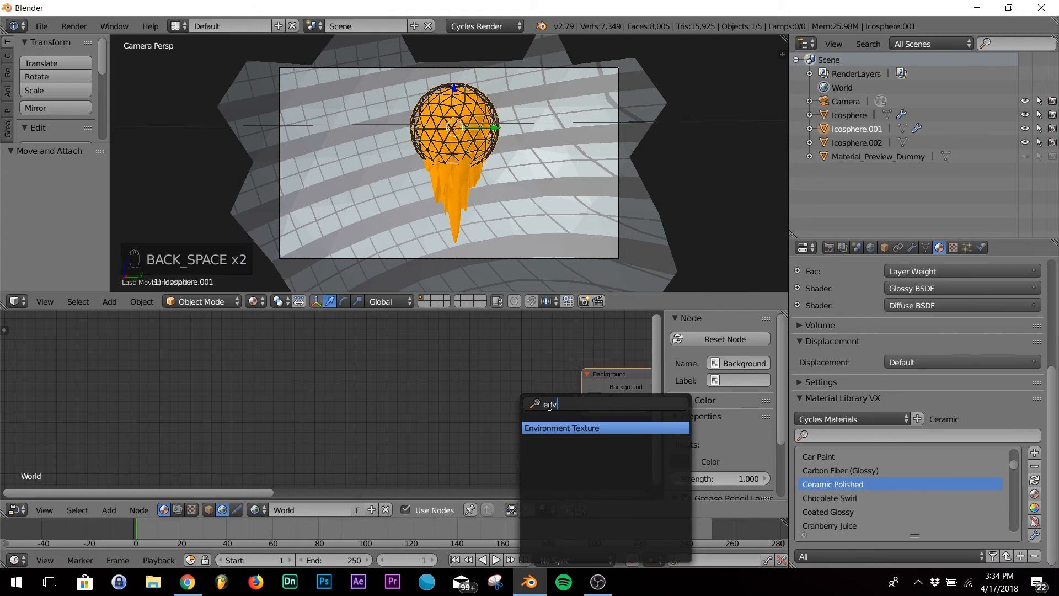
left_click(560, 428)
left_click_drag(514, 389, 582, 397)
- Add a Mapping node before the Environment Texture node and connect its Vector output to the texture's Vector input
key("shift+a")
left_click(398, 395)
type("map")
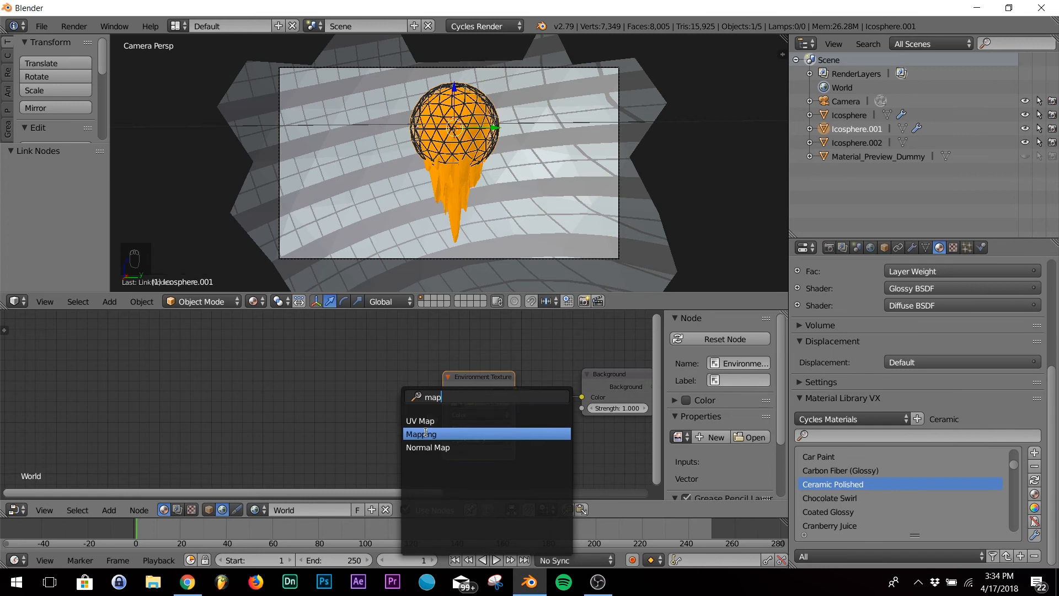
left_click(418, 432)
left_click(408, 388)
left_click_drag(403, 376, 443, 453)
middle_click_drag(348, 404, 347, 392)
scroll(346, 392, "down", 2)
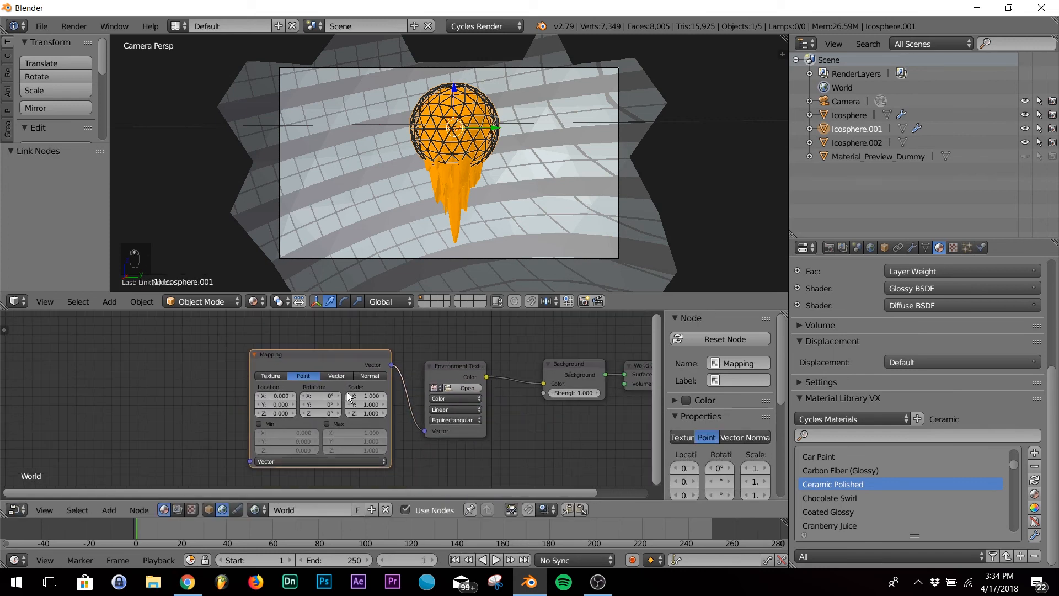
- Add a Texture Coordinate node and connect its Generated output to the Mapping node's Vector input
key("shift+a")
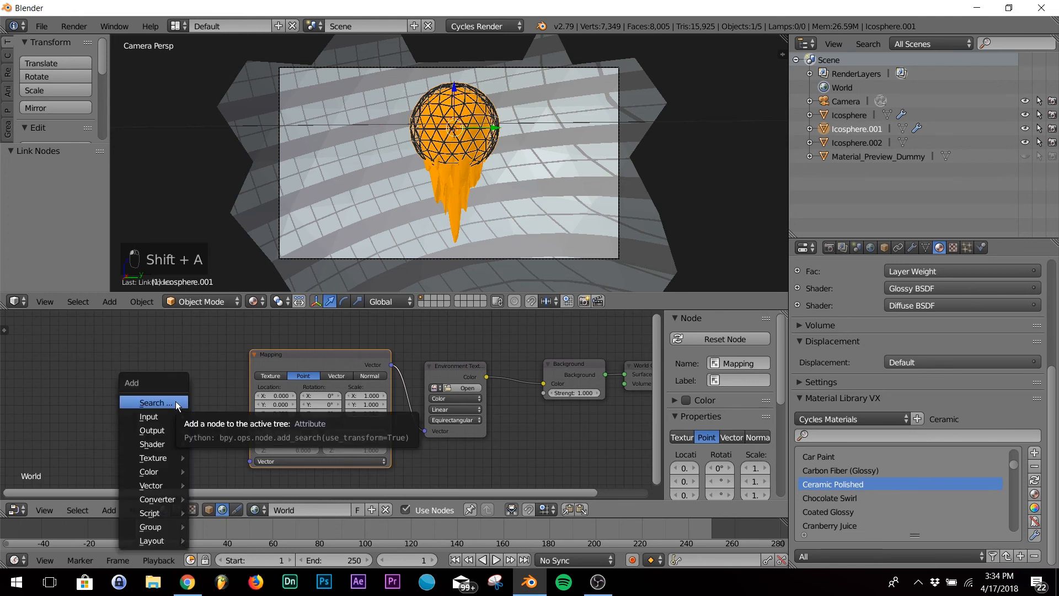
left_click(176, 401)
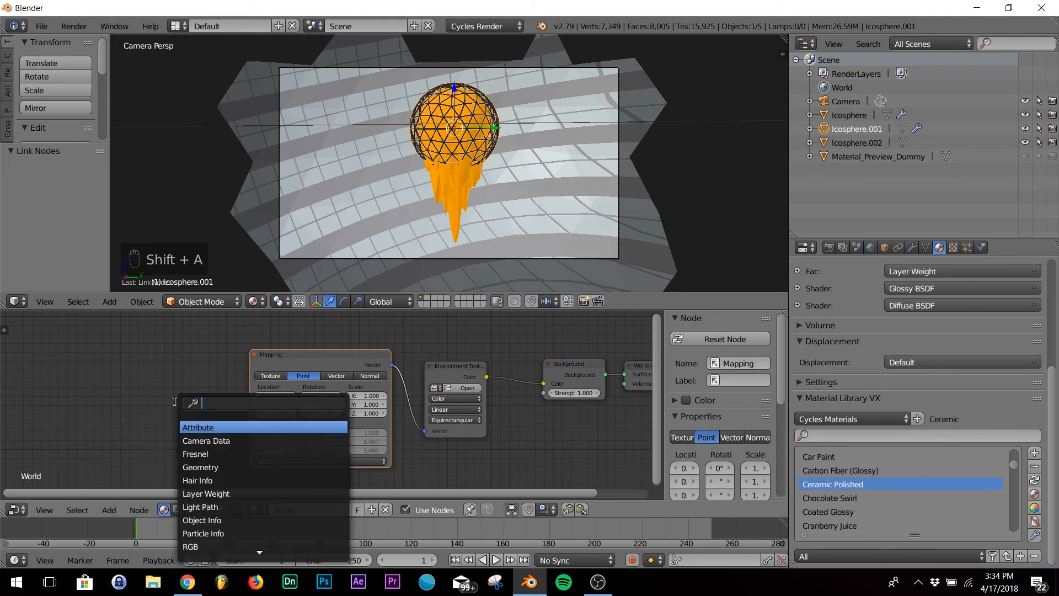
type("tex")
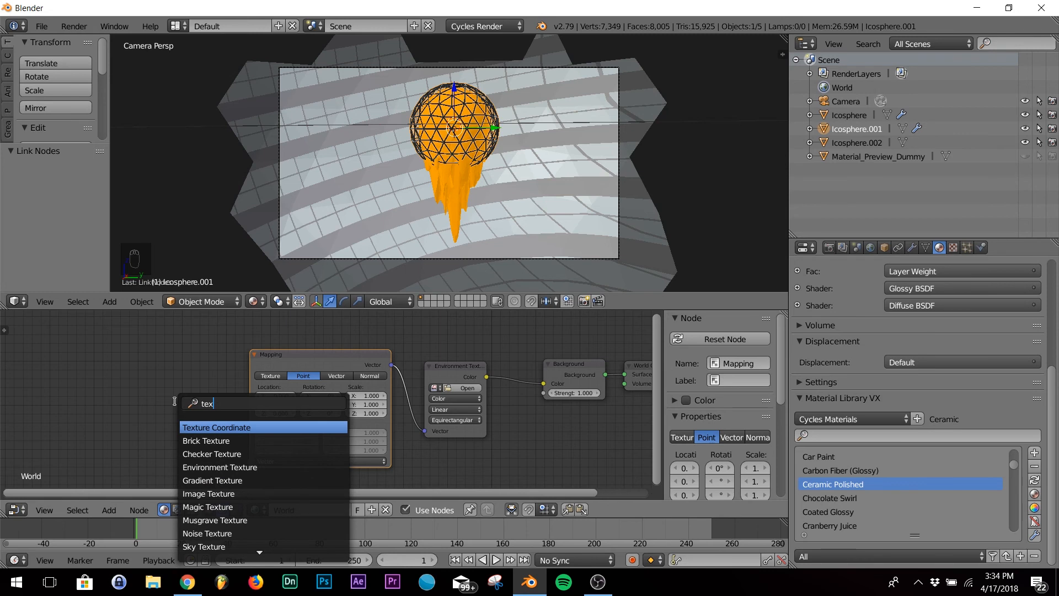
left_click(215, 427)
left_click(179, 382)
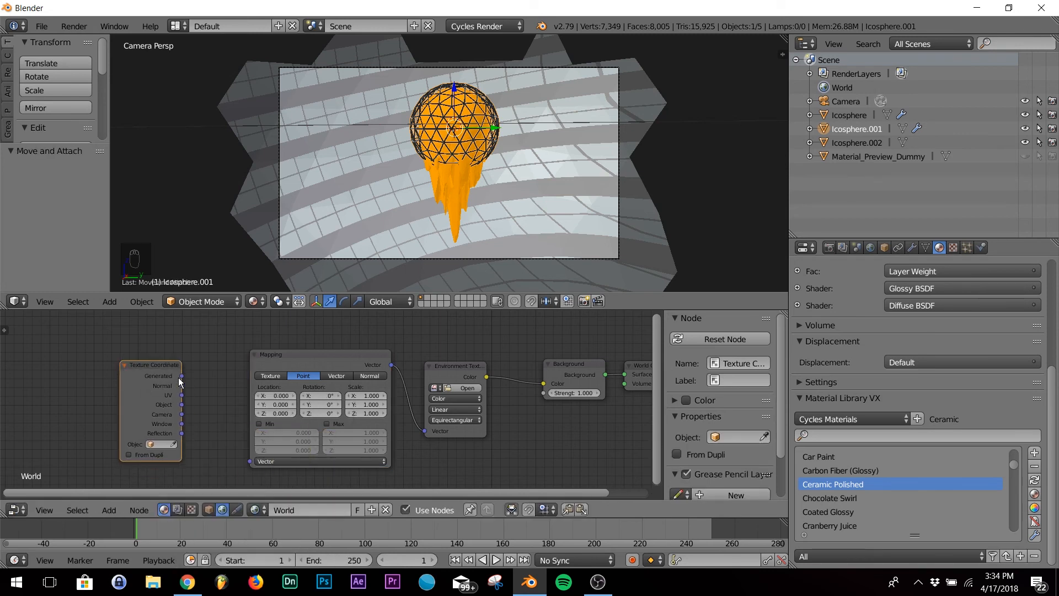
left_click_drag(181, 375, 250, 464)
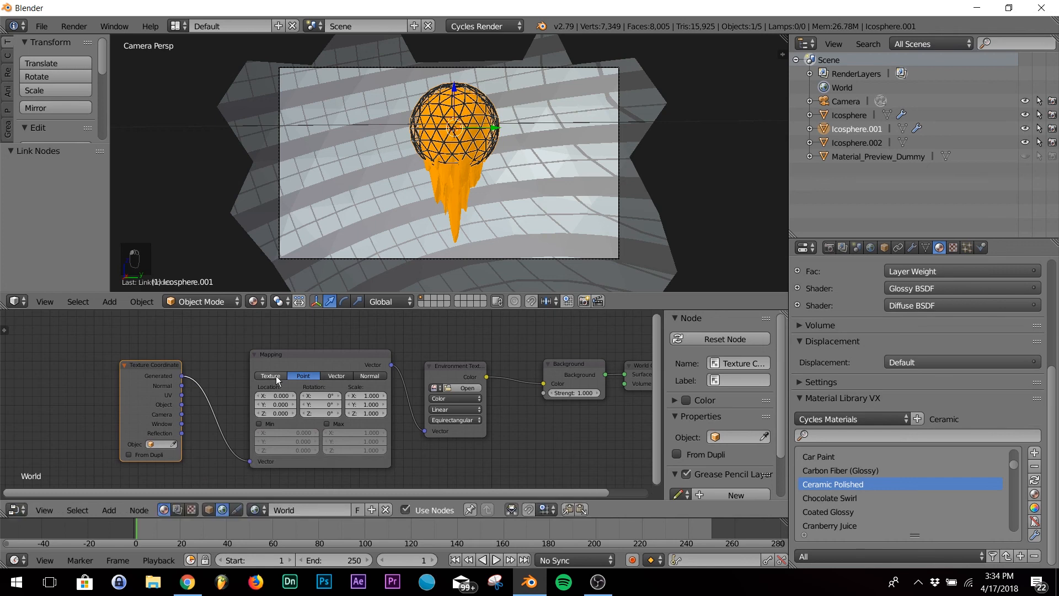
- Load fin4_Bg.jpg from the spin tutorial\Old_Industrial_Hall folder into the Environment Texture node and set the Background strength to 12
left_click(468, 387)
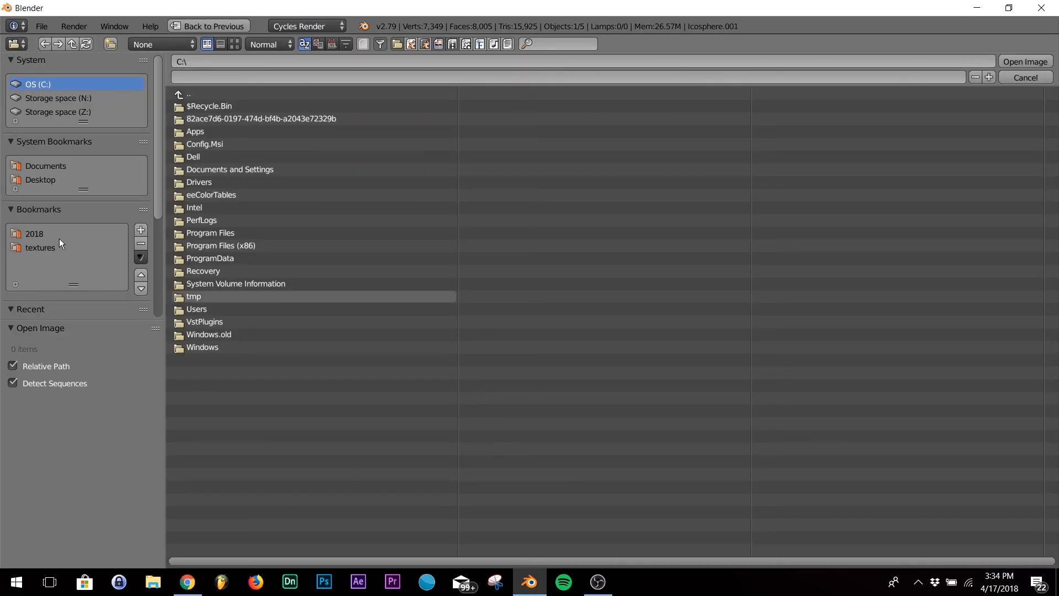
left_click(36, 232)
left_click(197, 107)
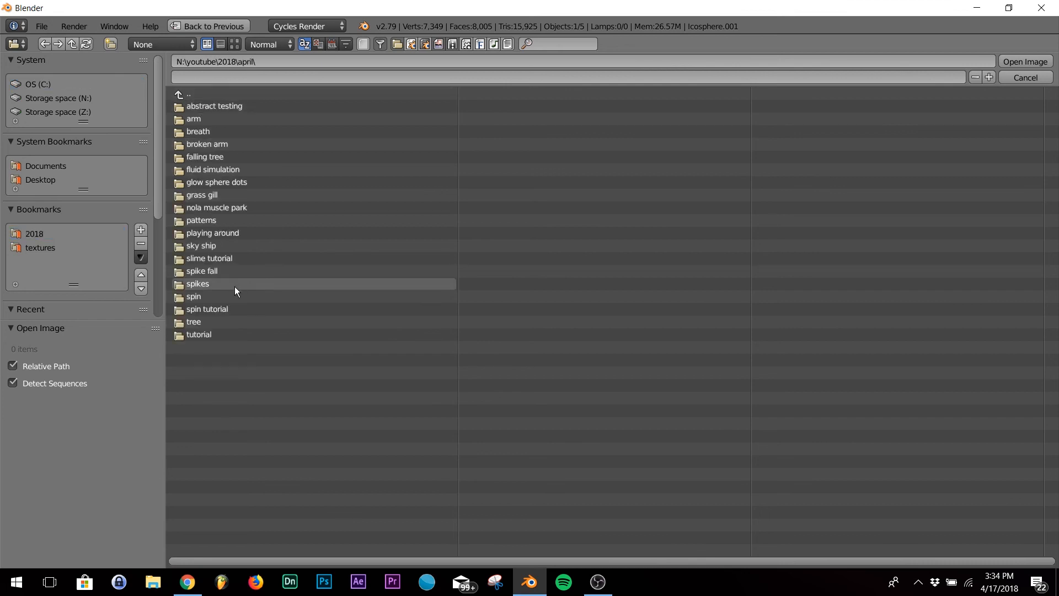
left_click(219, 308)
left_click(218, 149)
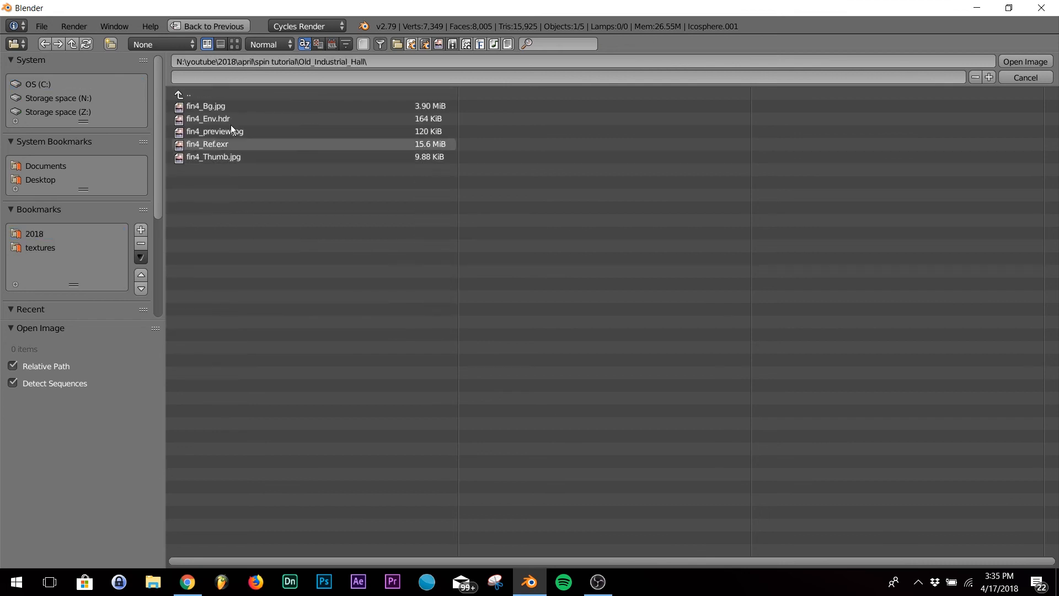
double_click(220, 104)
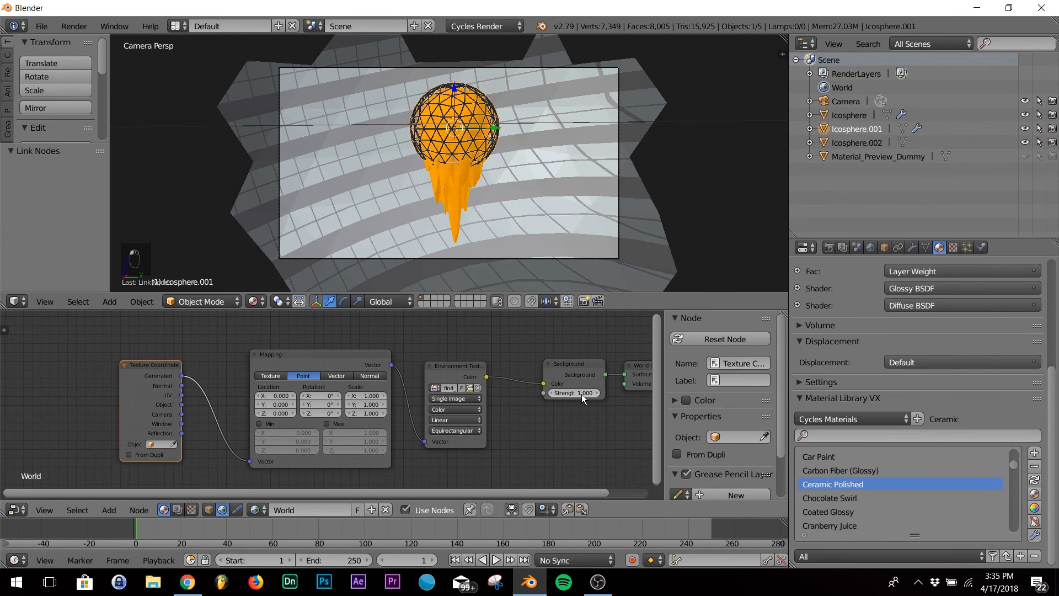
type("12")
key("Return")
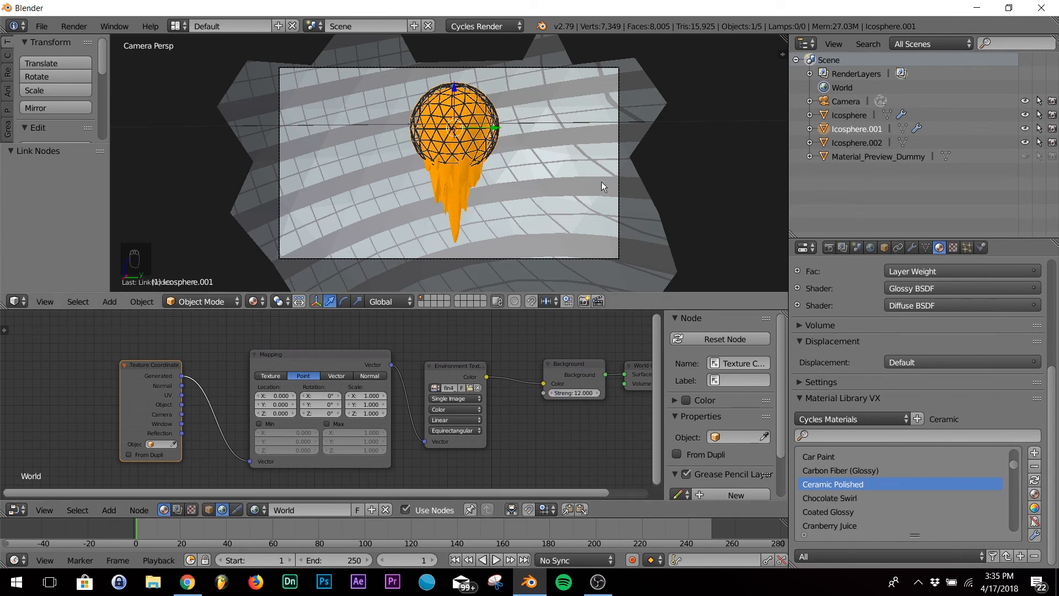